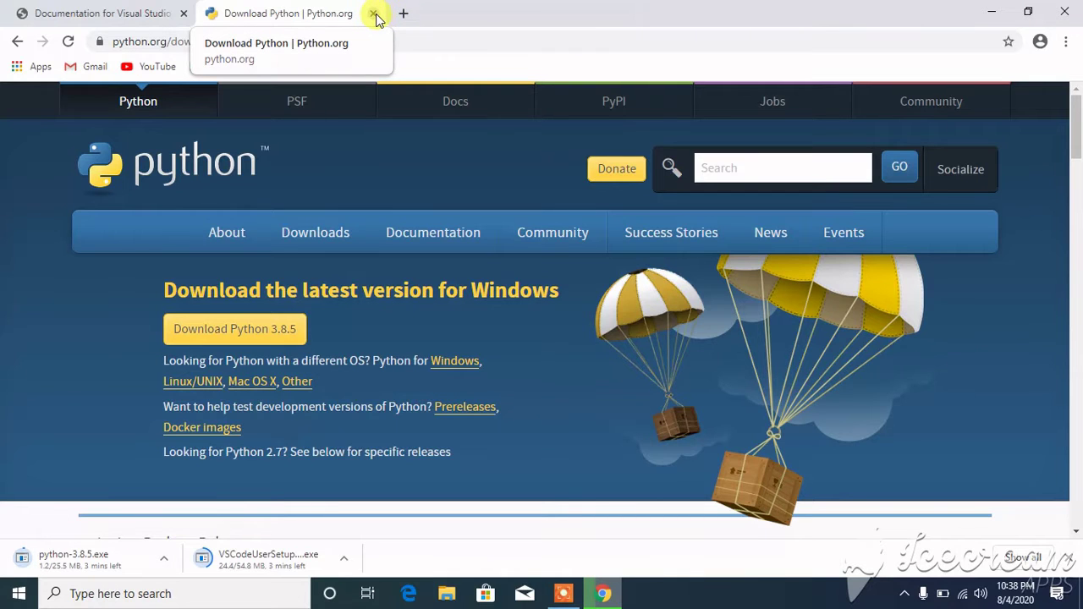
# Close the Python download and Visual Studio Code documentation tabs, and minimize the browser with its downloads still running.
pyautogui.click(374, 13)
pyautogui.click(215, 13)
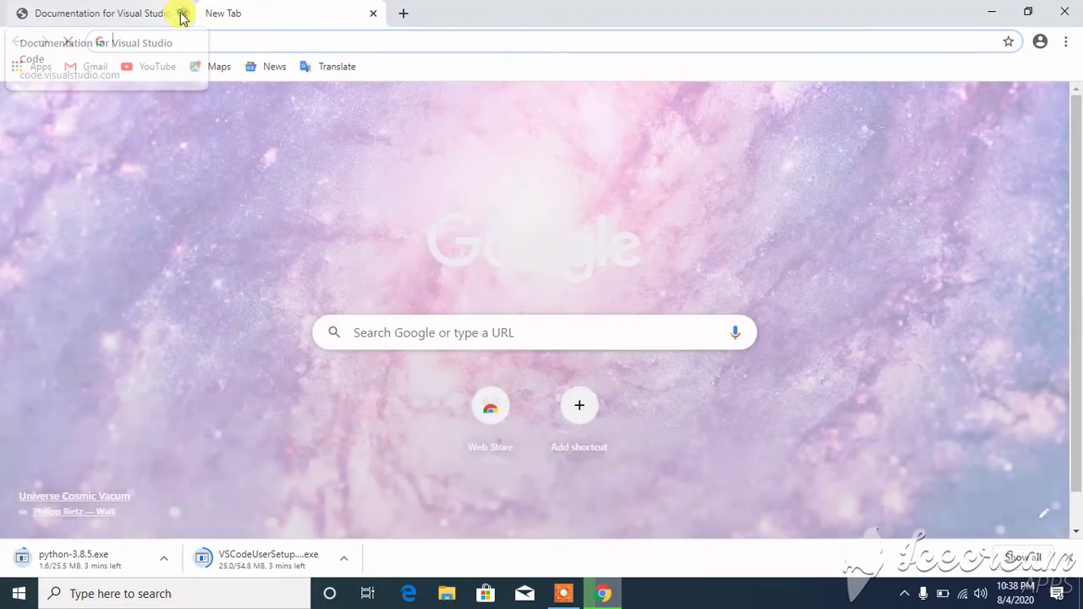
pyautogui.click(182, 14)
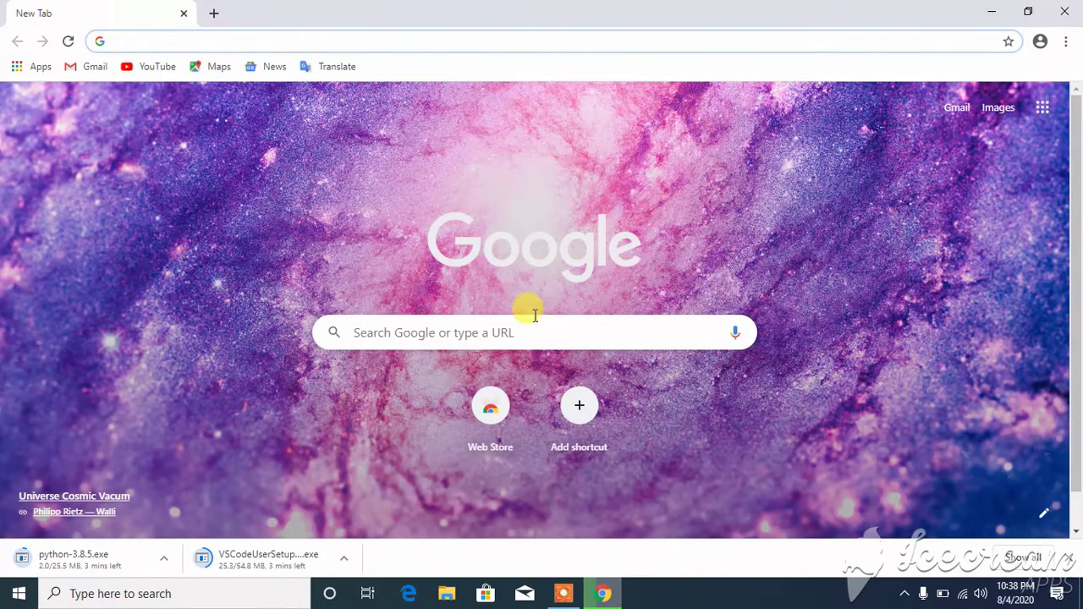
pyautogui.click(990, 19)
pyautogui.rightClick(646, 28)
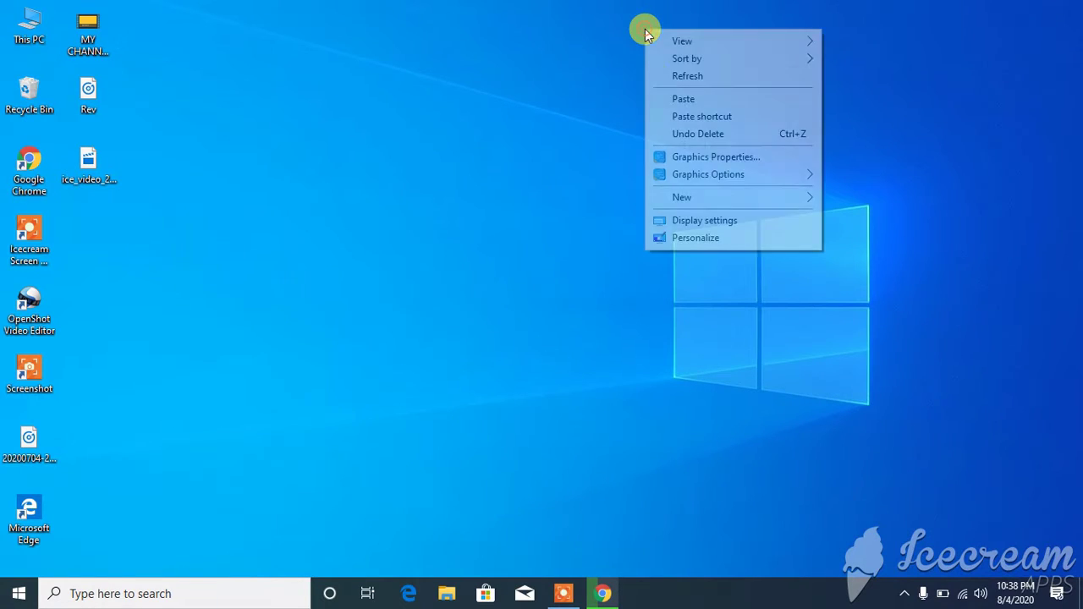
pyautogui.click(658, 78)
pyautogui.rightClick(654, 78)
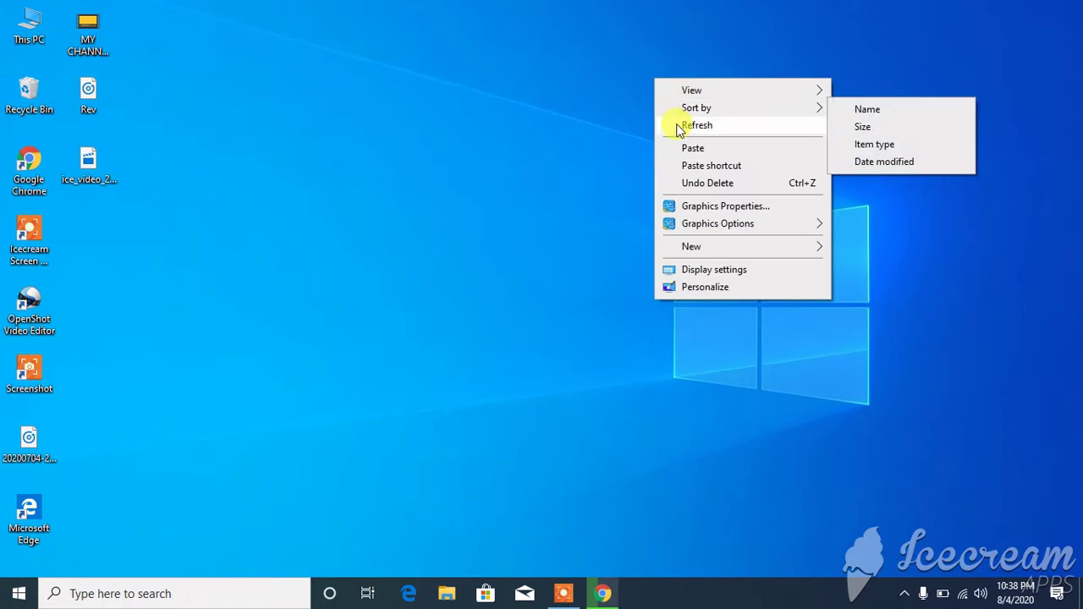
pyautogui.click(676, 125)
pyautogui.rightClick(677, 125)
pyautogui.click(694, 169)
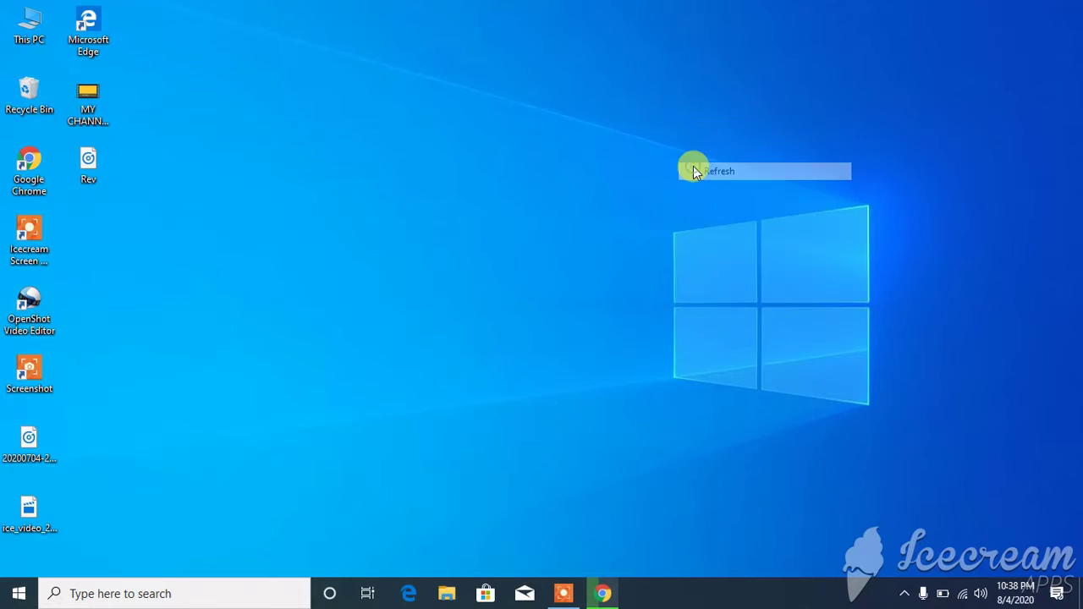
pyautogui.rightClick(694, 169)
pyautogui.click(708, 211)
pyautogui.rightClick(707, 209)
pyautogui.click(719, 256)
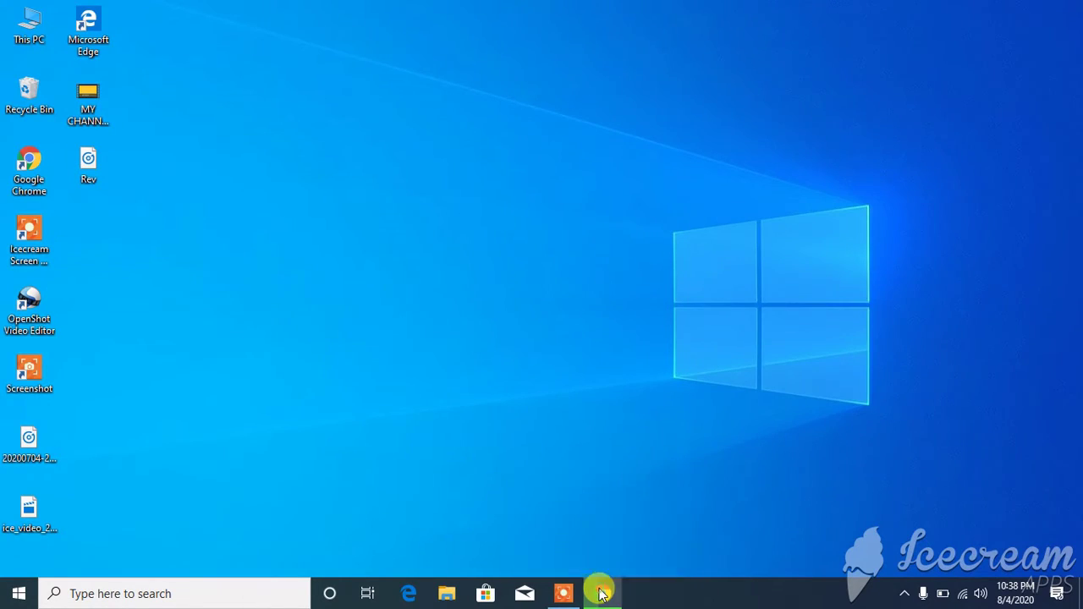
# Switch back to Chrome to check the Python and VS Code installer downloads, and close the browser.
pyautogui.click(602, 592)
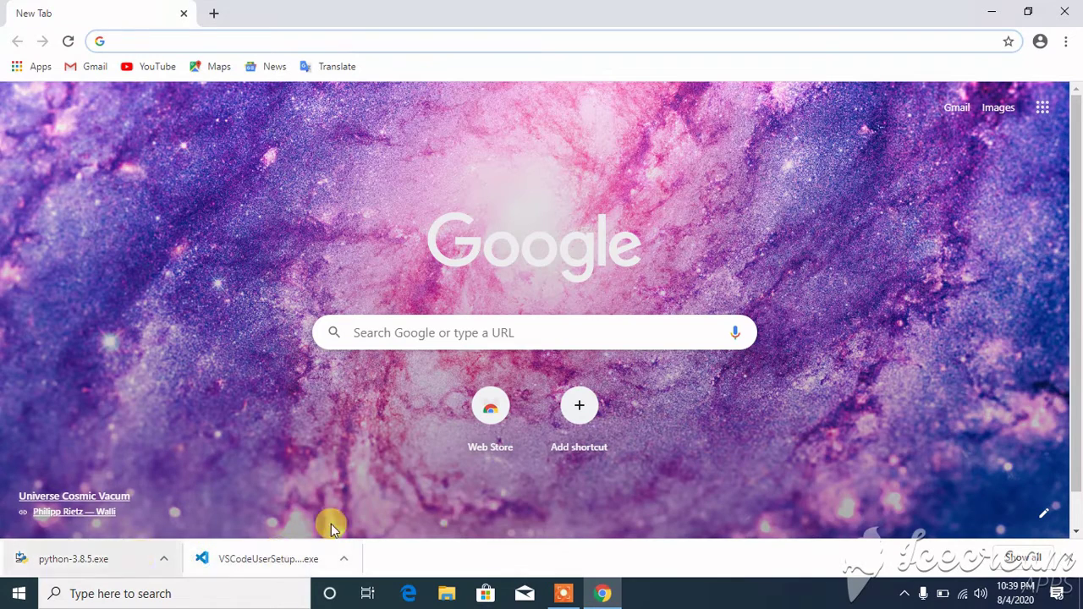
pyautogui.click(1078, 12)
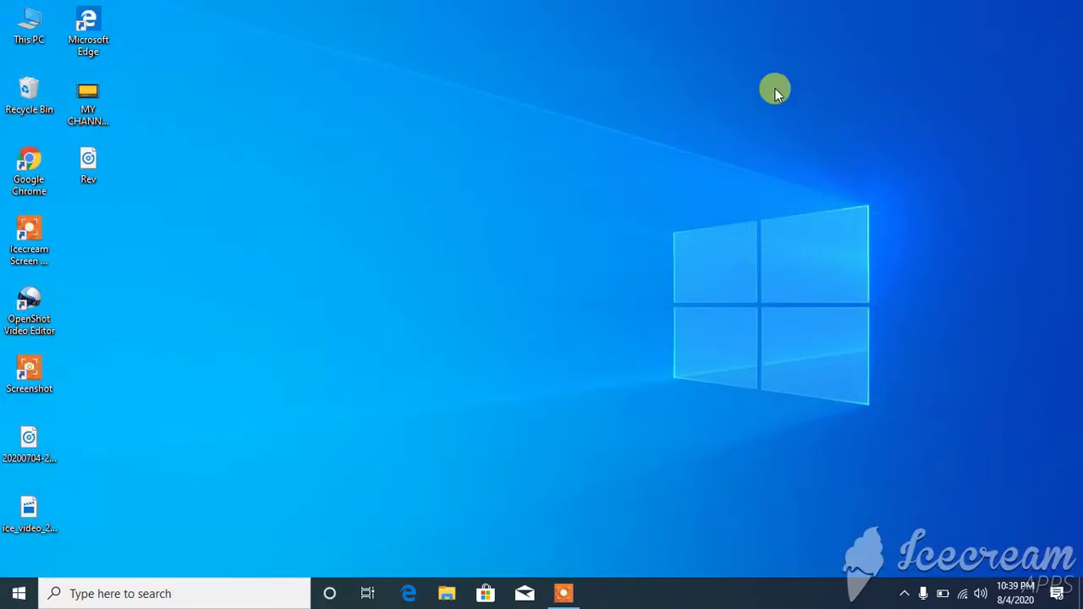
pyautogui.rightClick(495, 145)
pyautogui.click(524, 191)
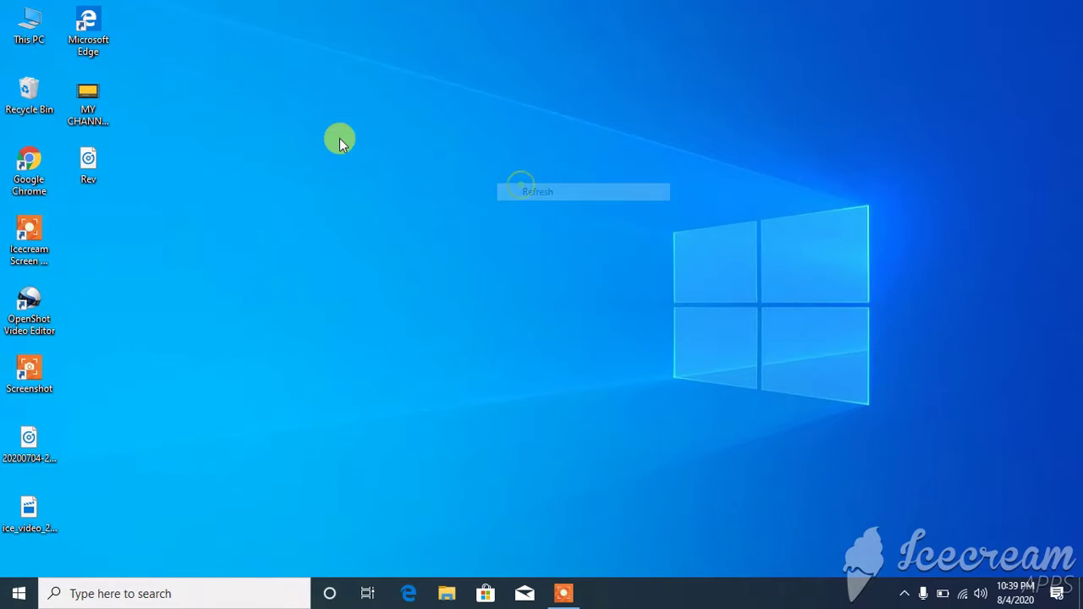
# Open the Downloads folder from This PC.
pyautogui.rightClick(36, 29)
pyautogui.click(59, 36)
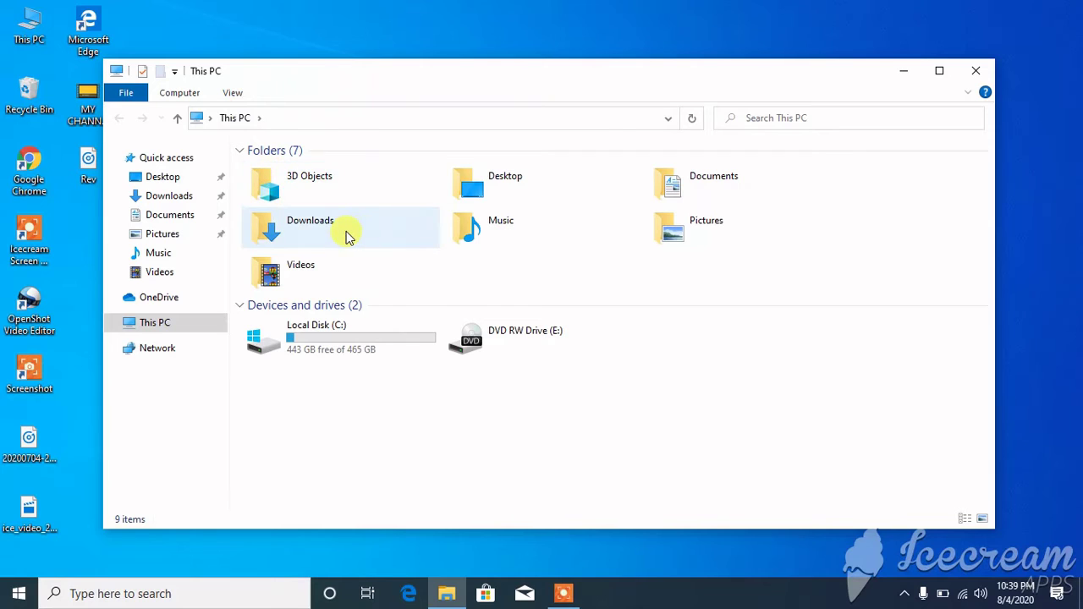
pyautogui.click(347, 237)
pyautogui.doubleClick(348, 236)
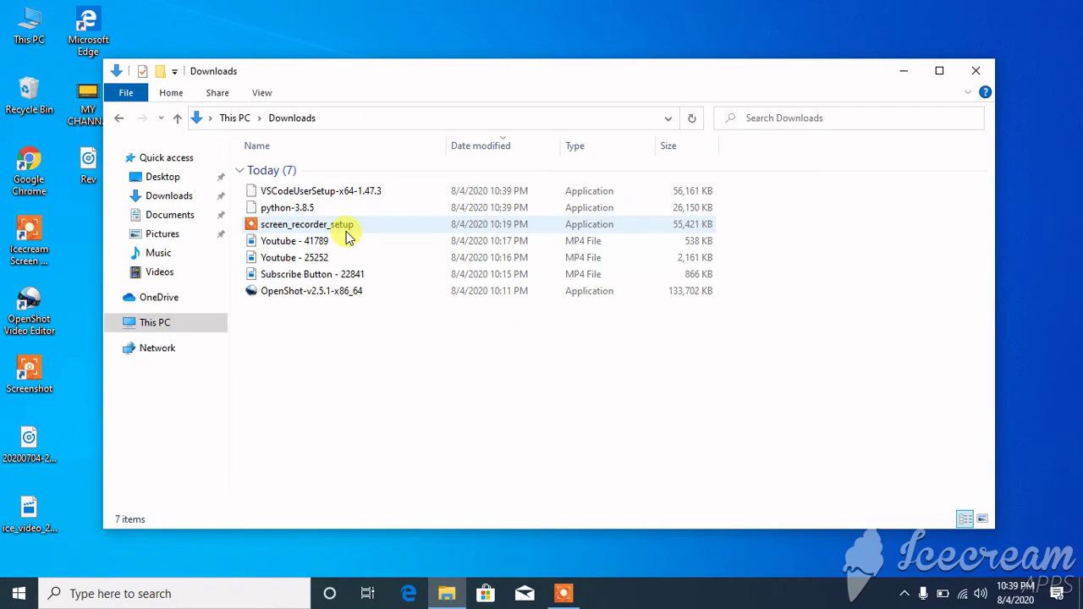
# Launch the VSCodeUserSetup-x64-1.47.3 installer from the Downloads folder.
pyautogui.click(338, 194)
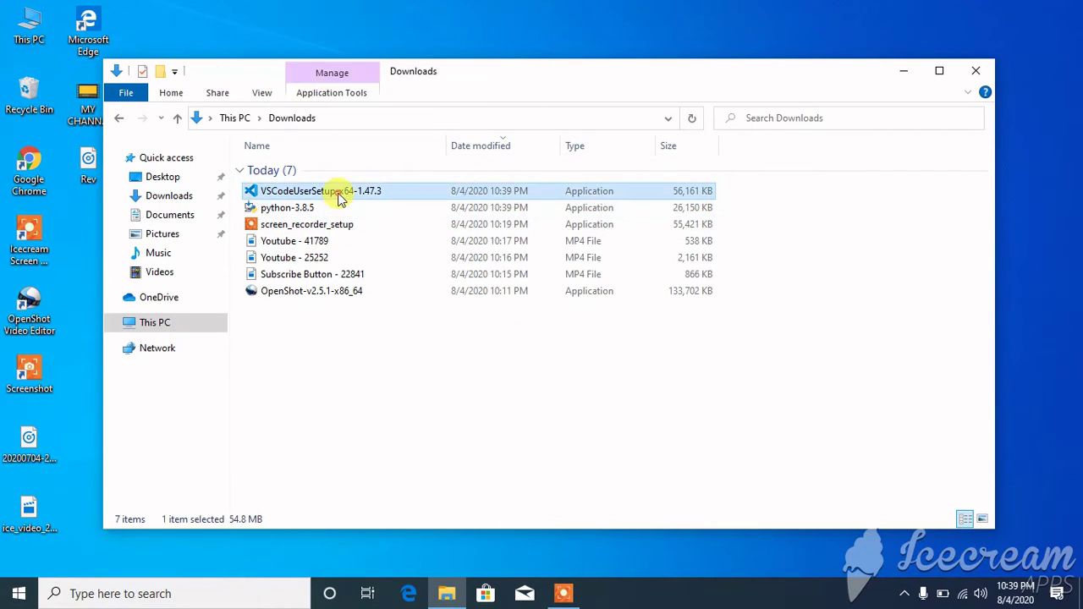
pyautogui.rightClick(338, 194)
pyautogui.click(377, 206)
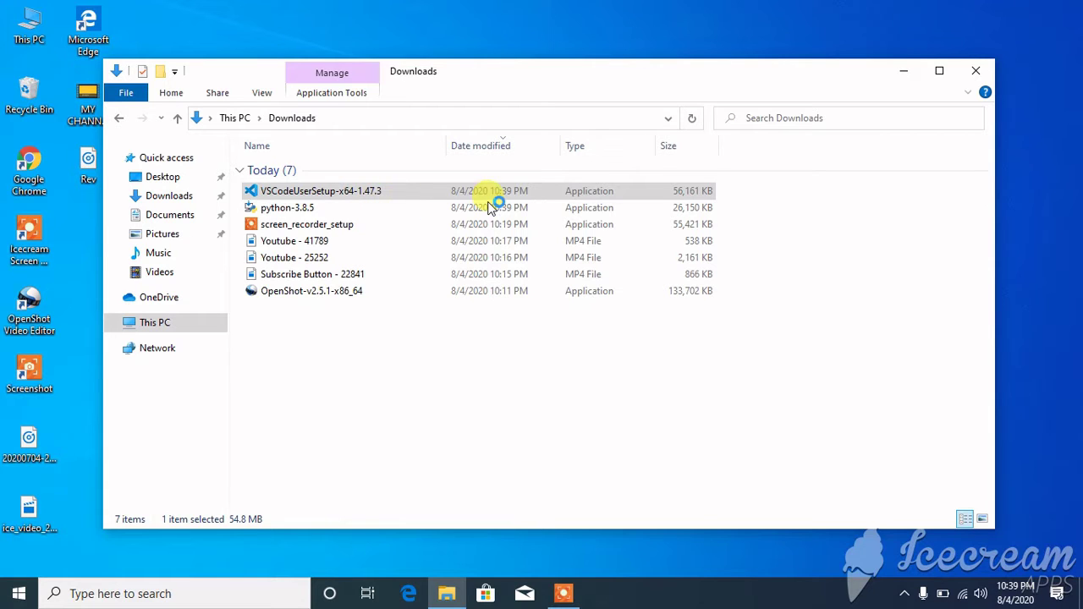
pyautogui.click(799, 210)
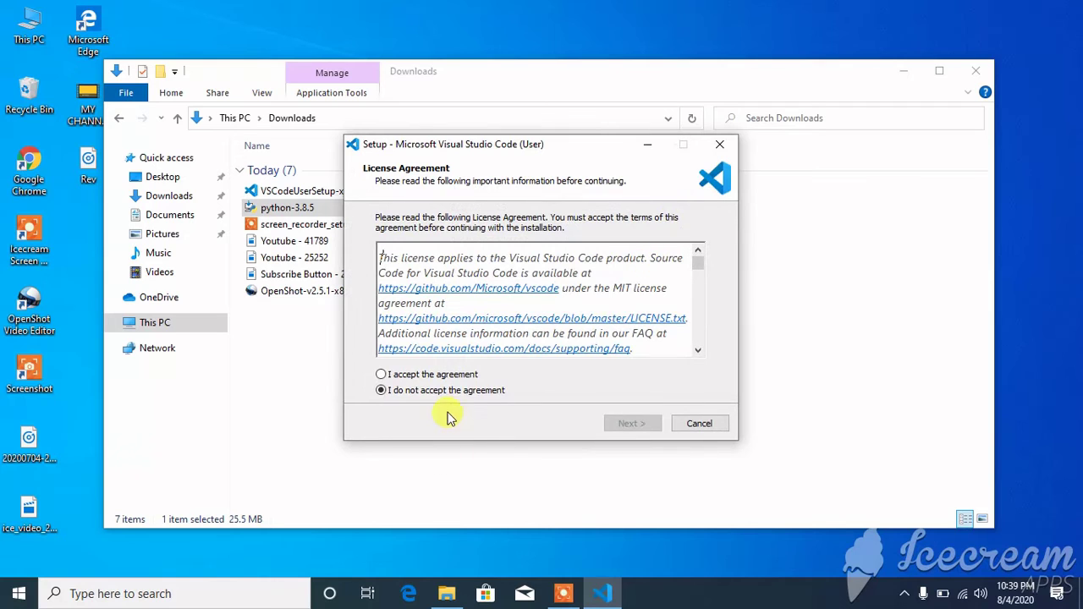
# Install Visual Studio Code, accepting the license agreement, keeping the default folders and enabling all additional tasks, including the desktop icon and Add to PATH.
pyautogui.click(464, 378)
pyautogui.click(626, 423)
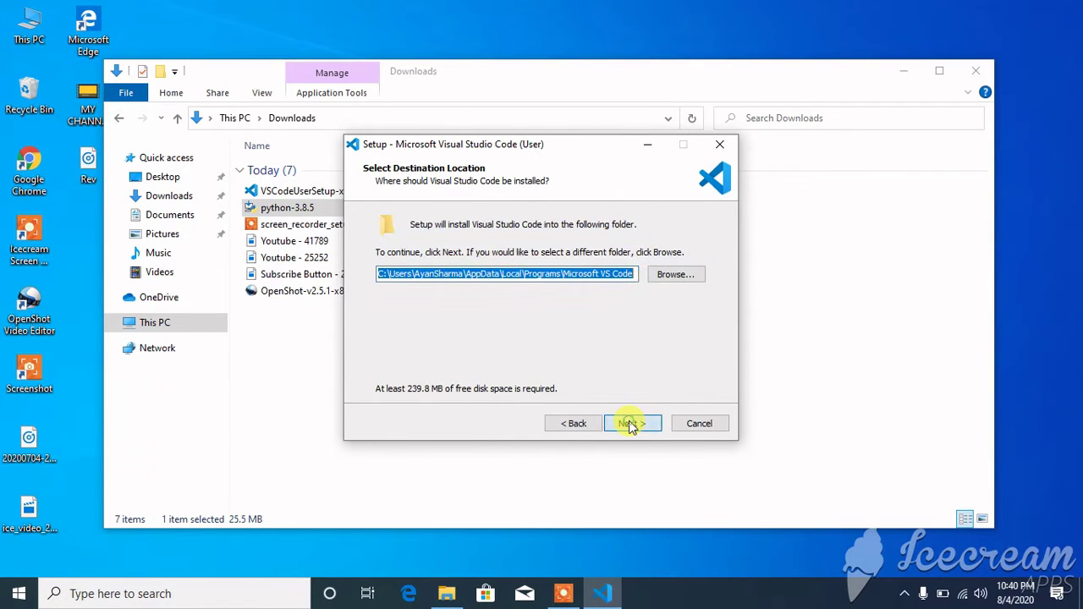
pyautogui.click(630, 424)
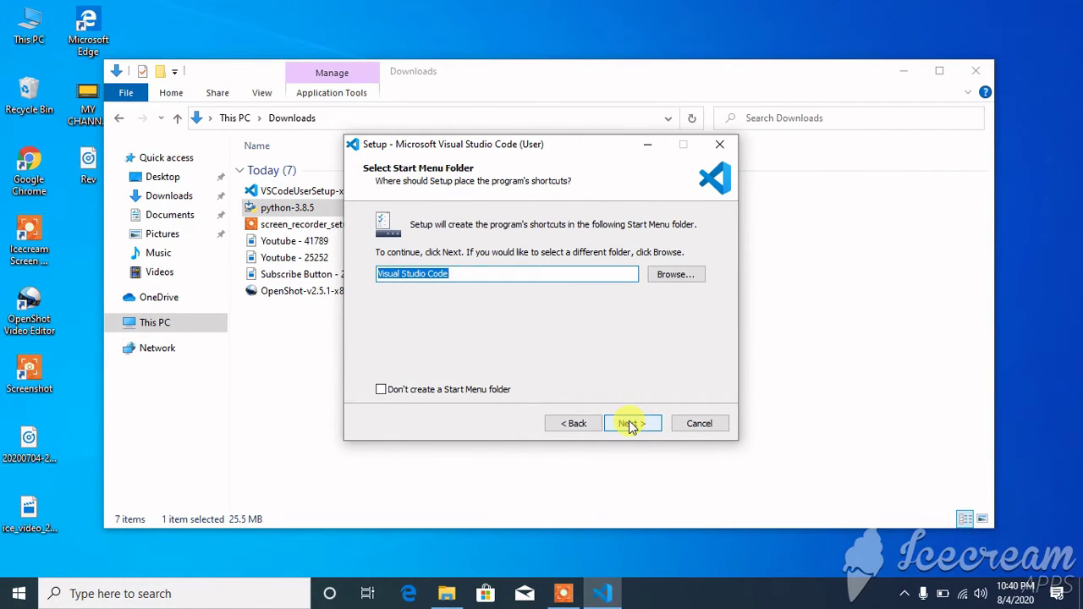
pyautogui.click(630, 424)
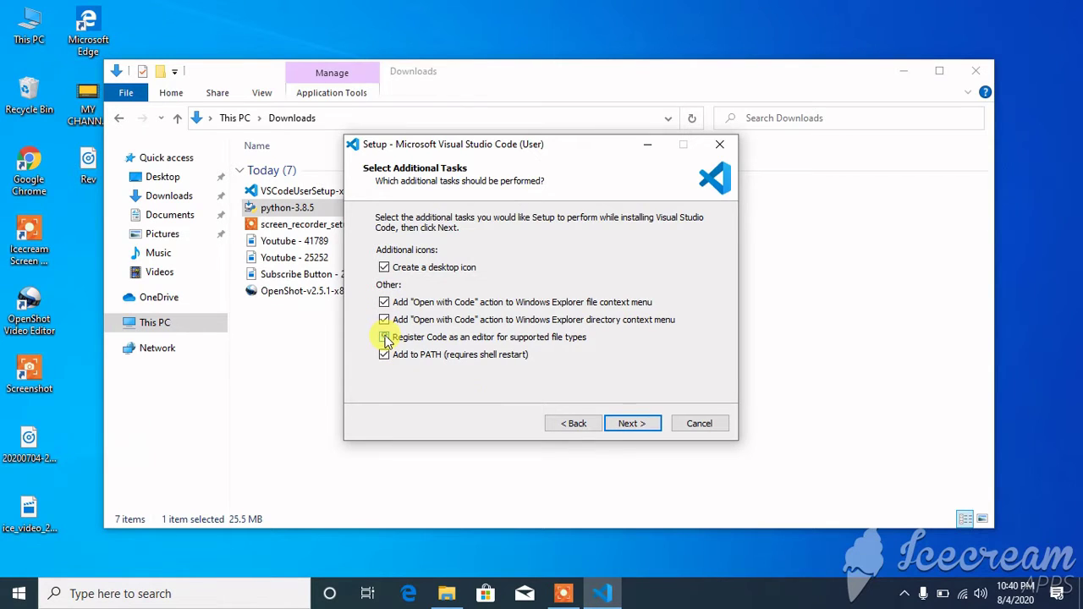
pyautogui.click(626, 425)
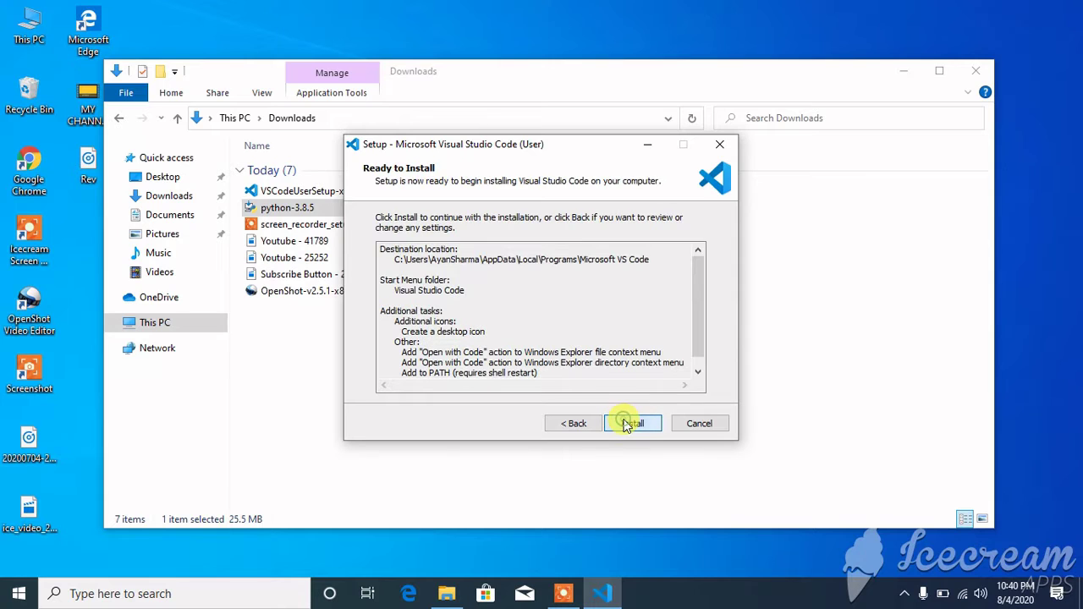
pyautogui.click(627, 424)
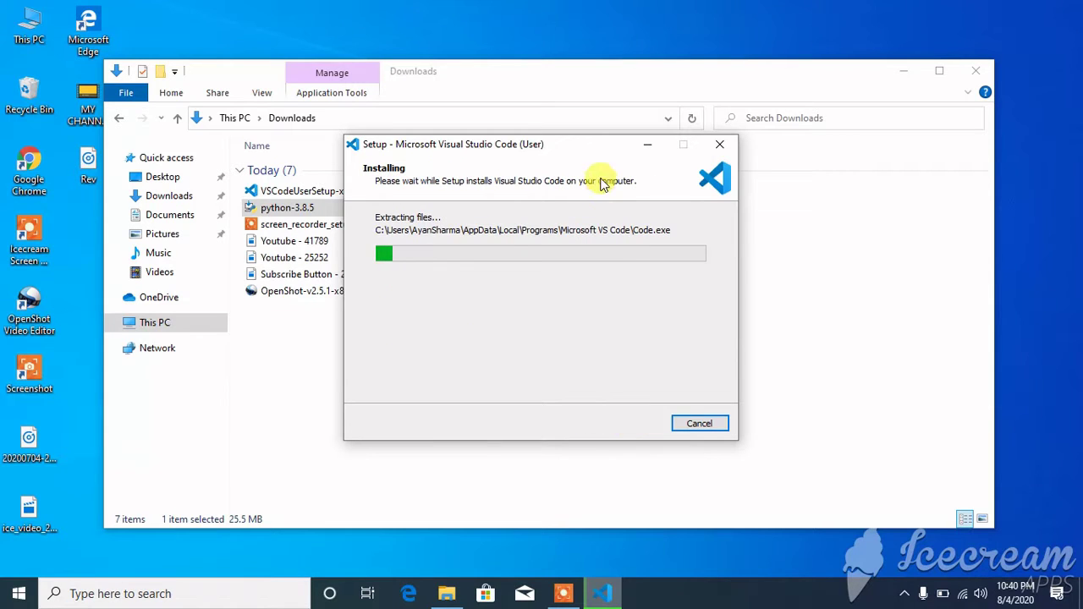
# Launch the python-3.8.5 installer and install Python with default settings and Python 3.8 added to PATH.
pyautogui.moveTo(589, 157); pyautogui.dragTo(759, 275)
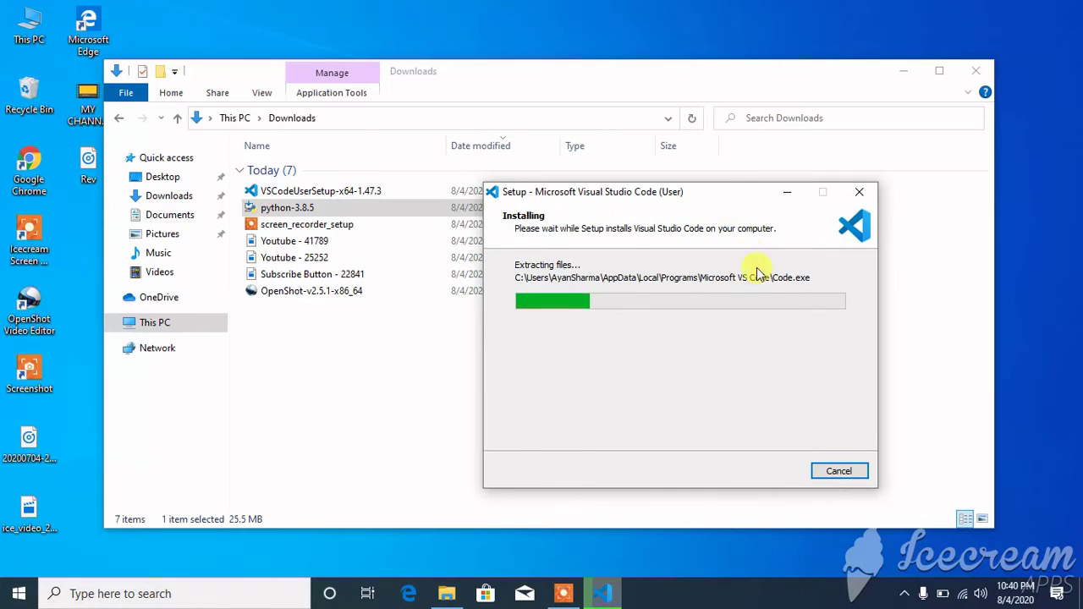
pyautogui.rightClick(370, 210)
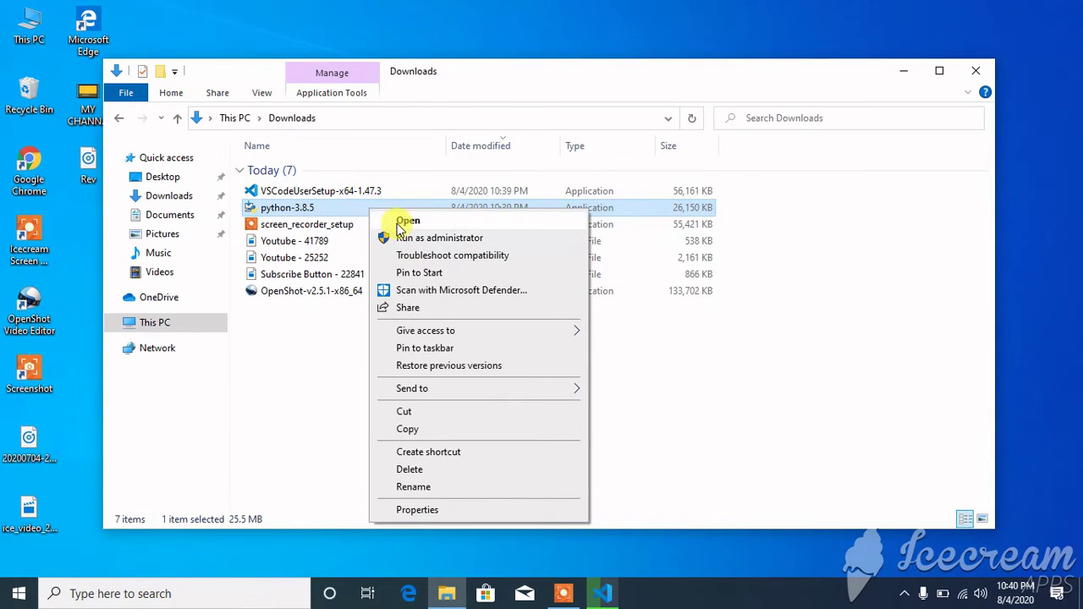
pyautogui.click(402, 222)
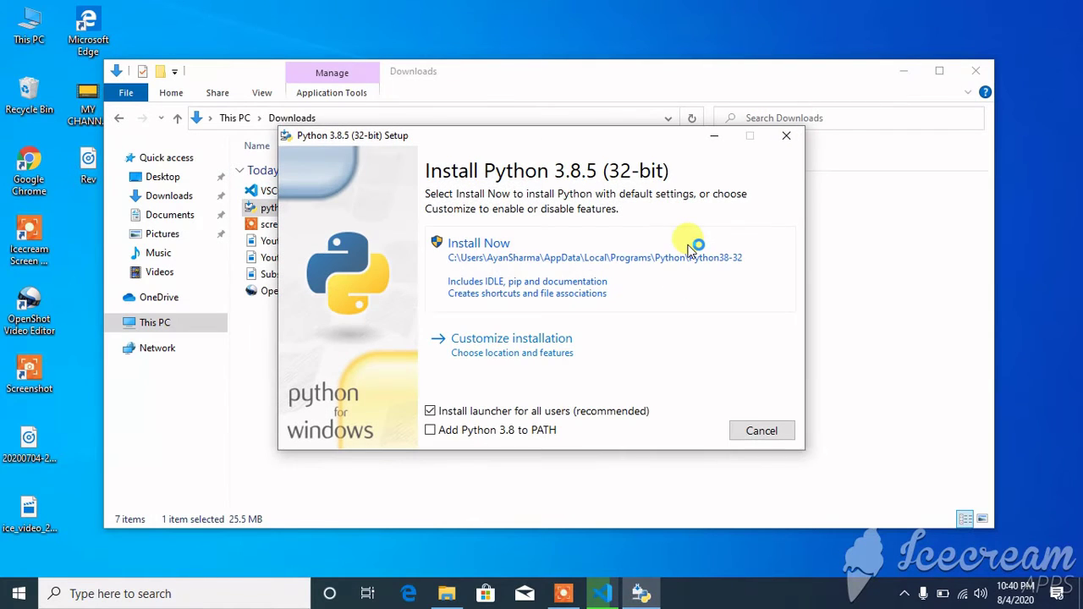
pyautogui.click(429, 432)
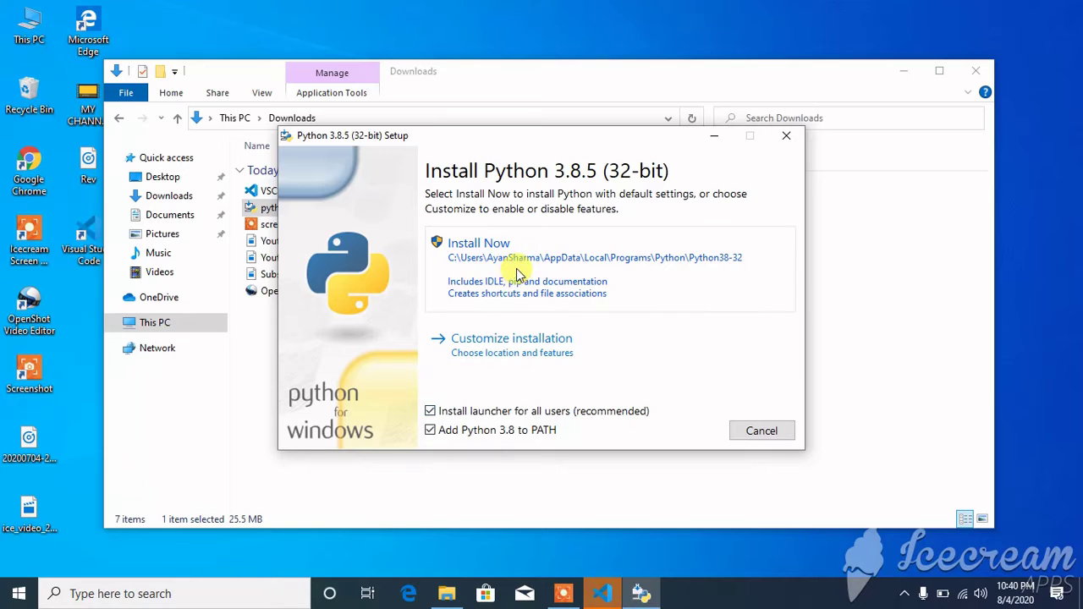
pyautogui.click(547, 272)
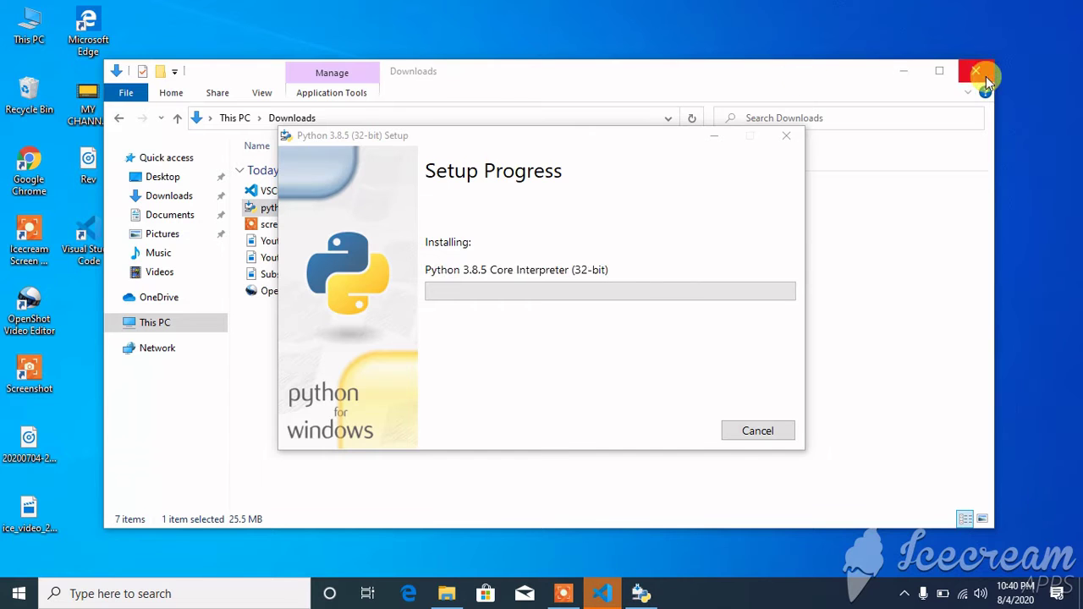
# Close the Downloads window and place the Python and Visual Studio Code setup windows side by side.
pyautogui.click(976, 73)
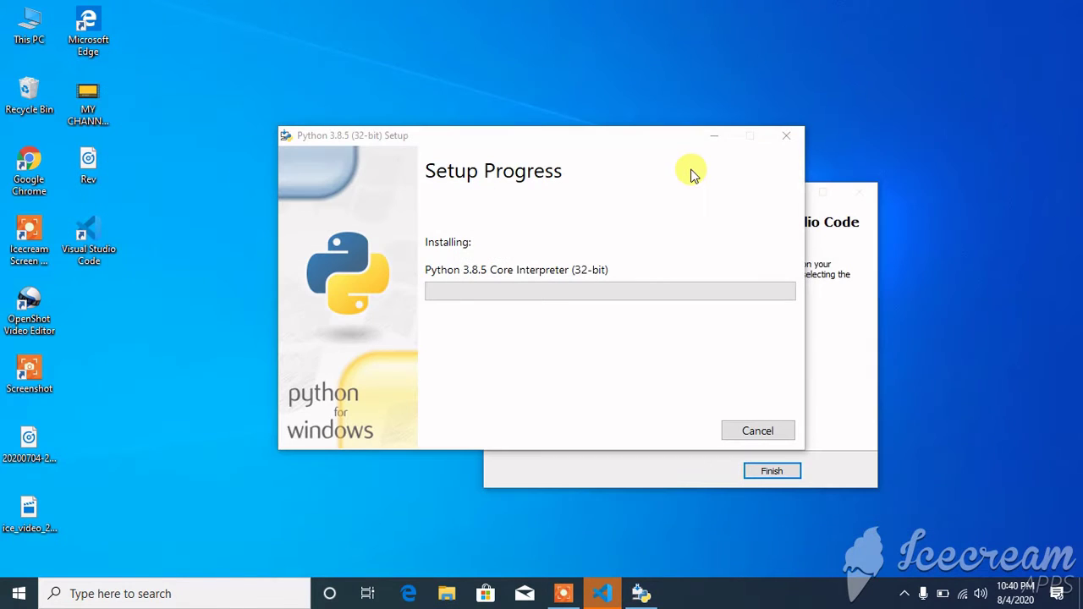
pyautogui.moveTo(640, 141); pyautogui.dragTo(420, 131)
pyautogui.moveTo(673, 194); pyautogui.dragTo(789, 141)
# Finish the Visual Studio Code setup without launching the program, and move the Python setup window to the middle of the desktop.
pyautogui.click(747, 264)
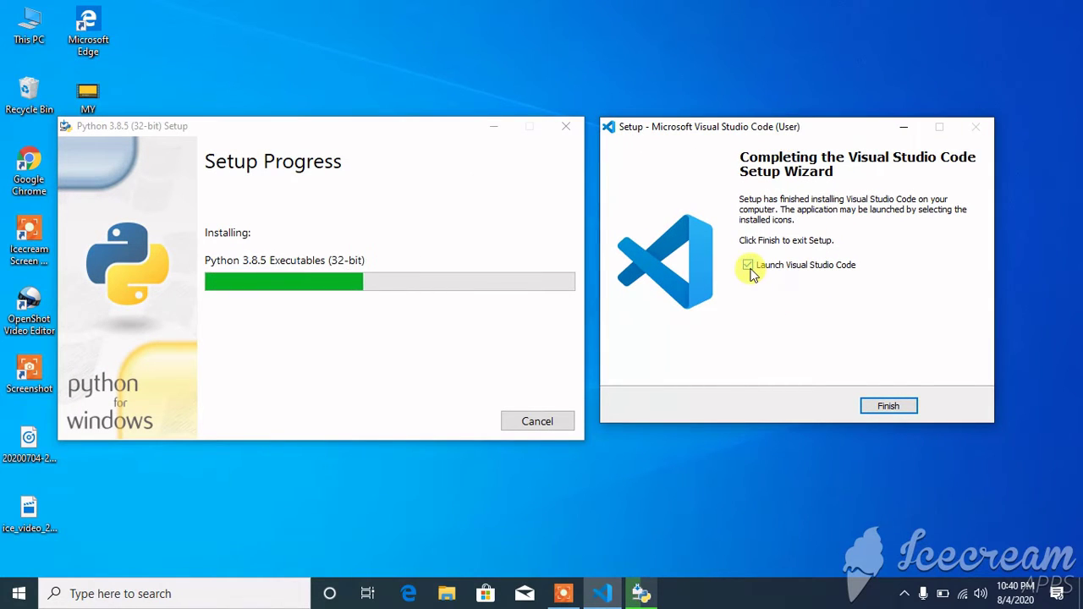
pyautogui.click(874, 405)
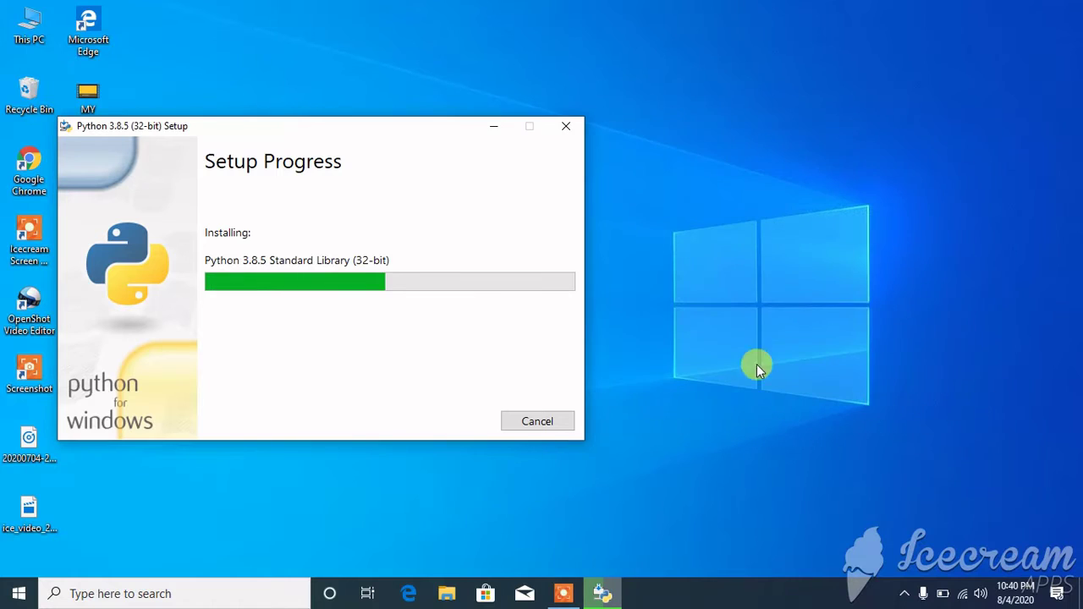
pyautogui.moveTo(397, 139); pyautogui.dragTo(608, 144)
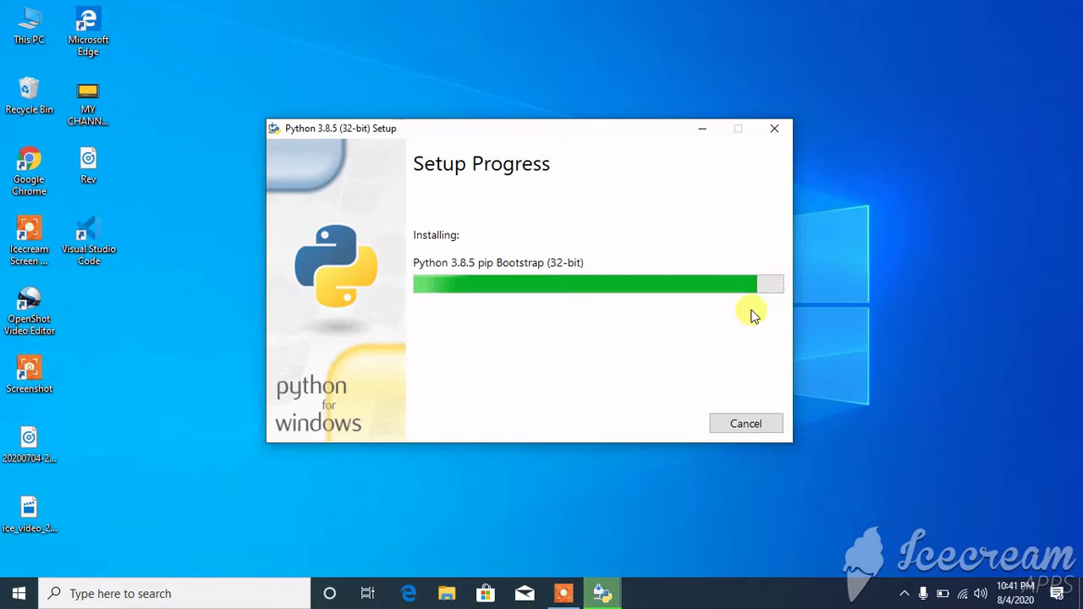
pyautogui.rightClick(924, 181)
pyautogui.click(937, 226)
pyautogui.rightClick(867, 172)
pyautogui.click(885, 214)
pyautogui.rightClick(885, 218)
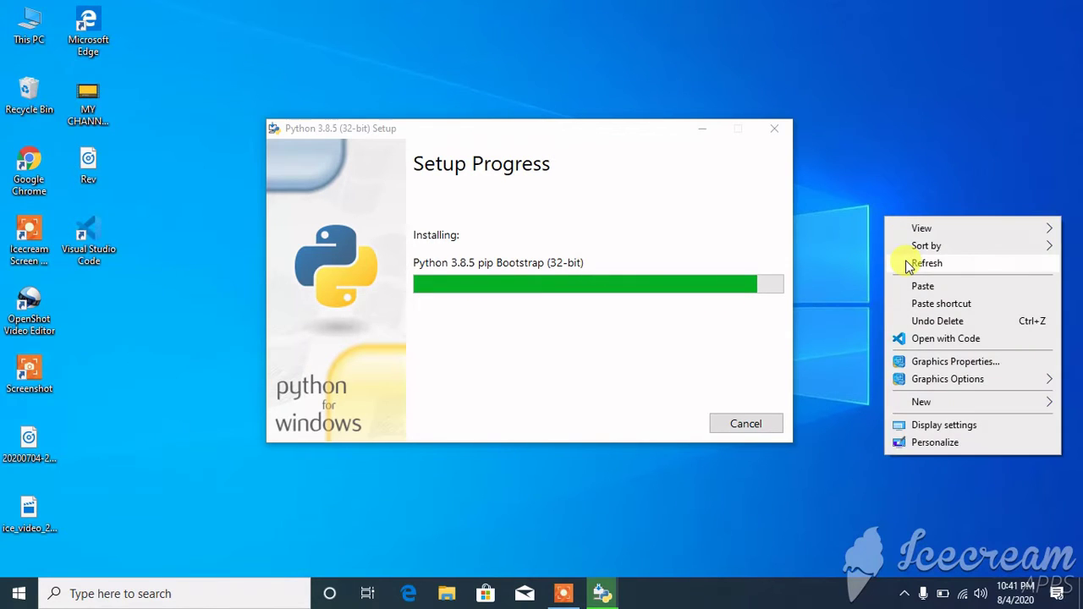
pyautogui.click(903, 263)
pyautogui.rightClick(867, 205)
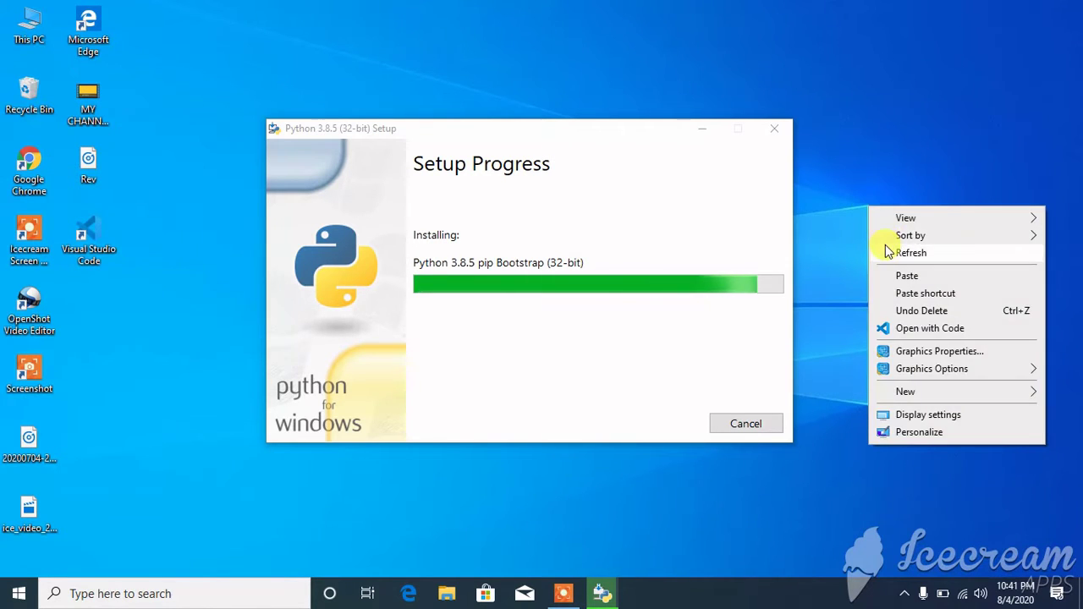
pyautogui.click(889, 251)
pyautogui.rightClick(885, 245)
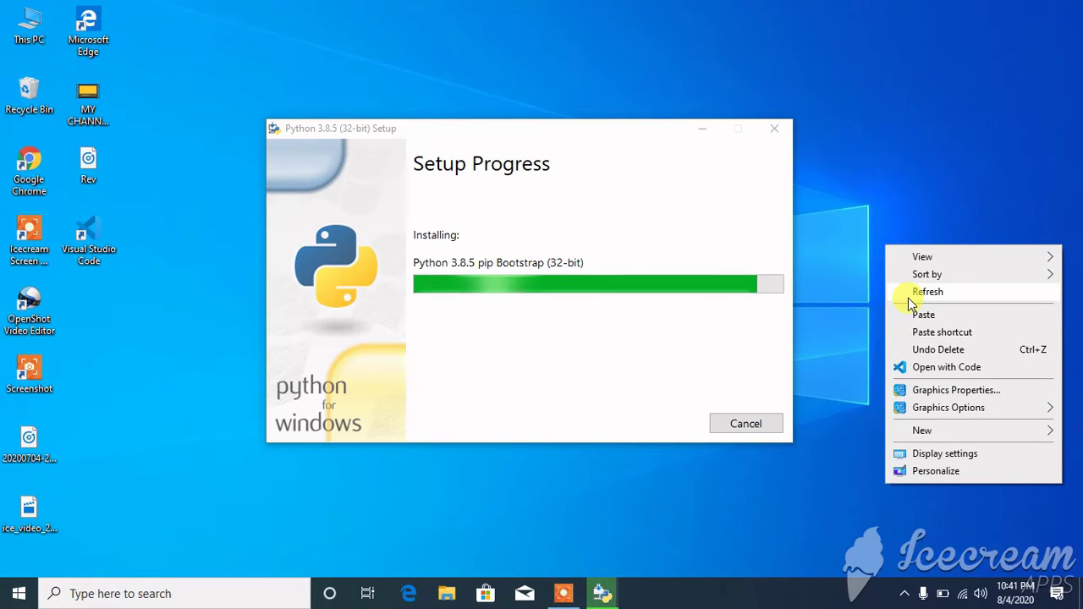
pyautogui.click(911, 295)
pyautogui.rightClick(853, 219)
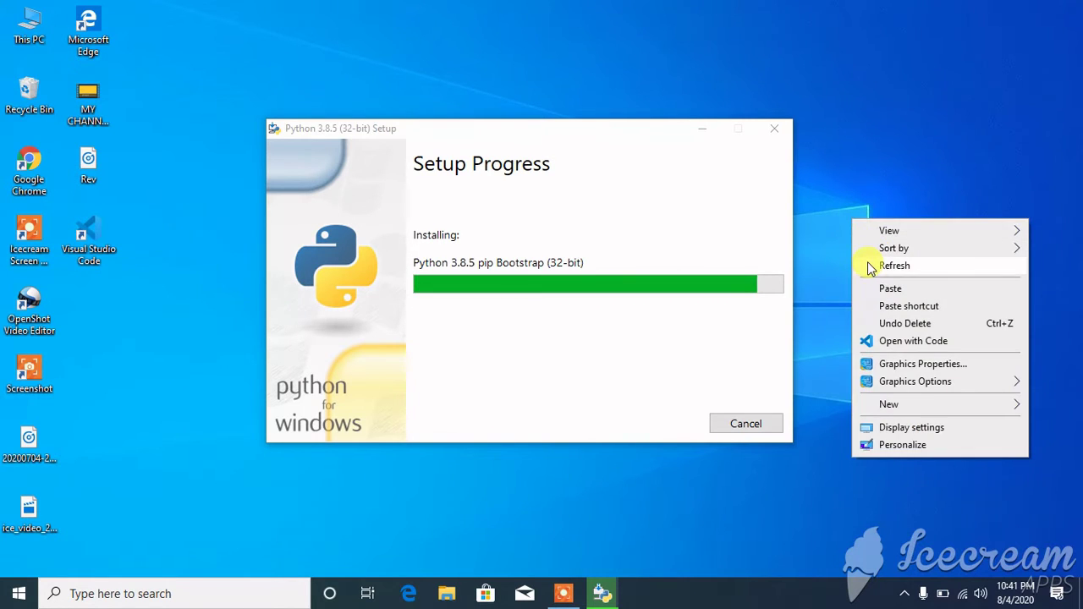
pyautogui.click(870, 267)
pyautogui.rightClick(868, 263)
pyautogui.click(885, 313)
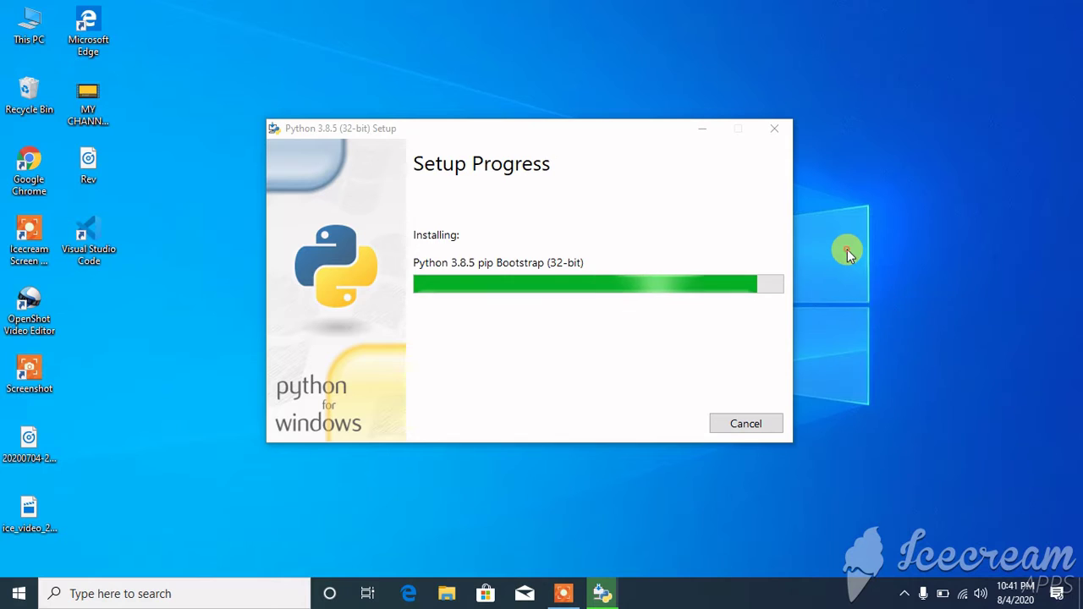
pyautogui.rightClick(846, 244)
pyautogui.click(866, 297)
pyautogui.rightClick(866, 301)
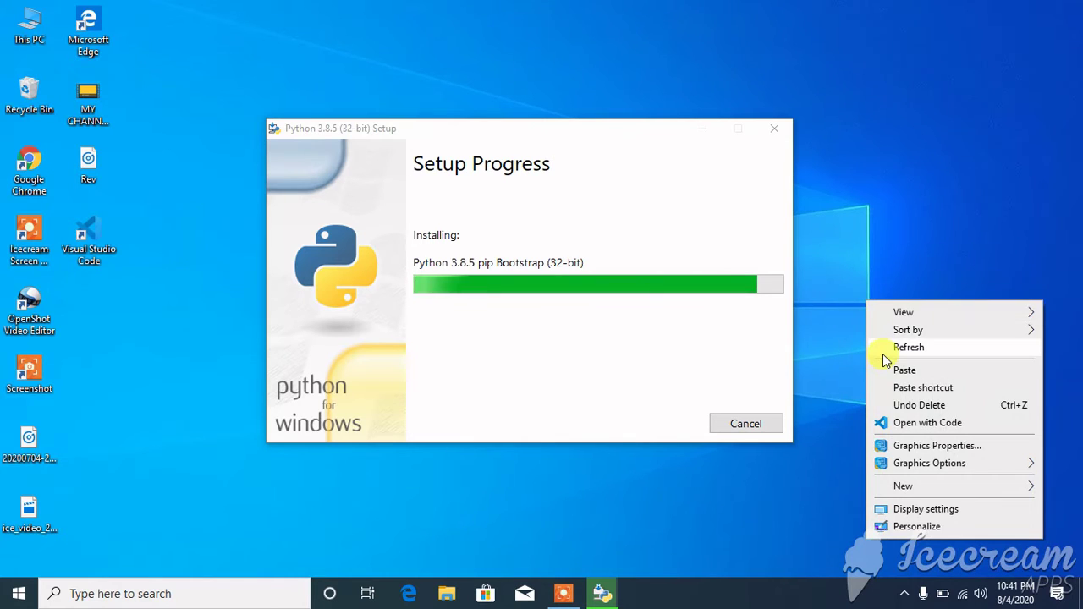
pyautogui.click(884, 349)
pyautogui.rightClick(860, 285)
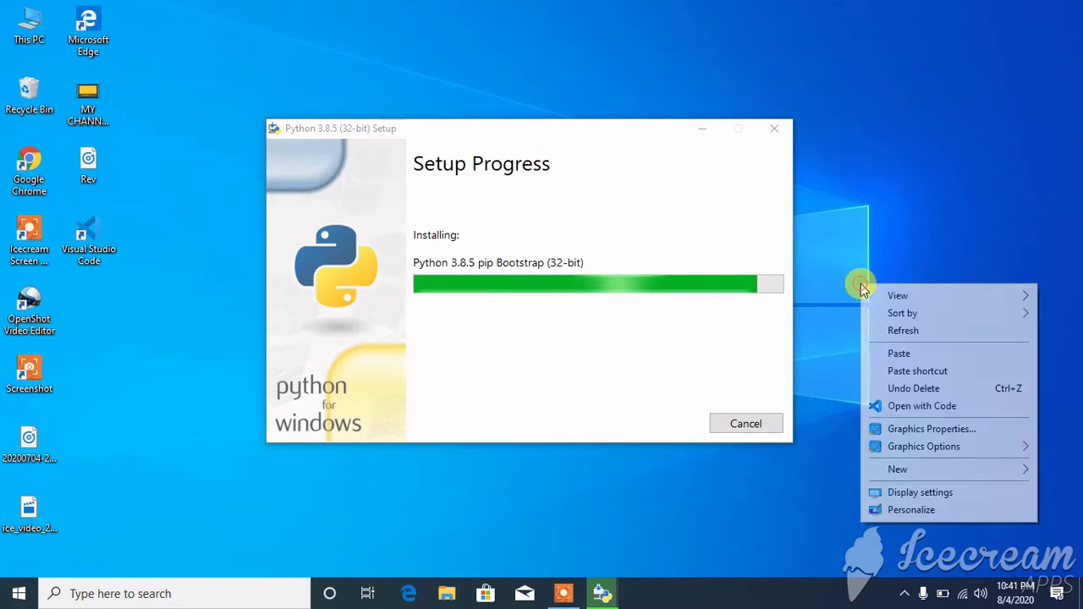
# Refresh the desktop while Python installs, and close the Python 3.8.5 setup window once it has finished.
pyautogui.click(885, 332)
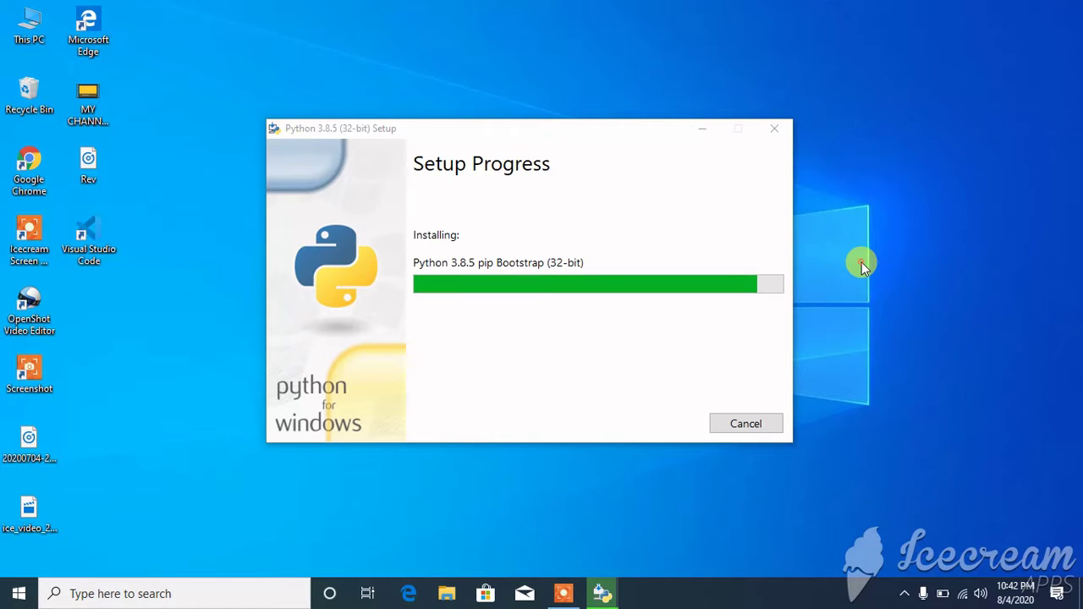
pyautogui.rightClick(861, 266)
pyautogui.click(875, 307)
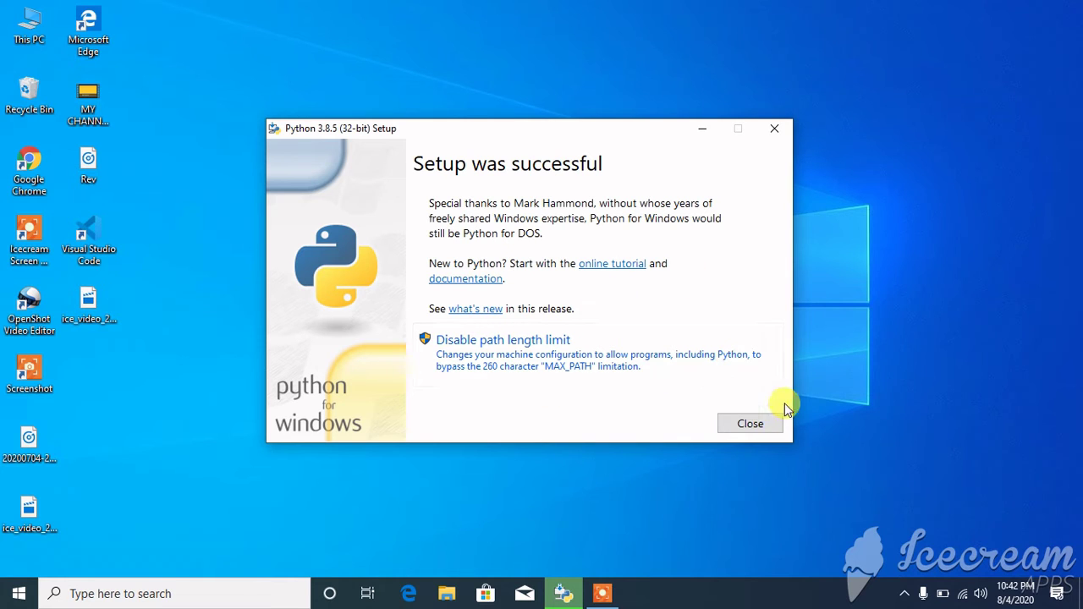
pyautogui.click(746, 428)
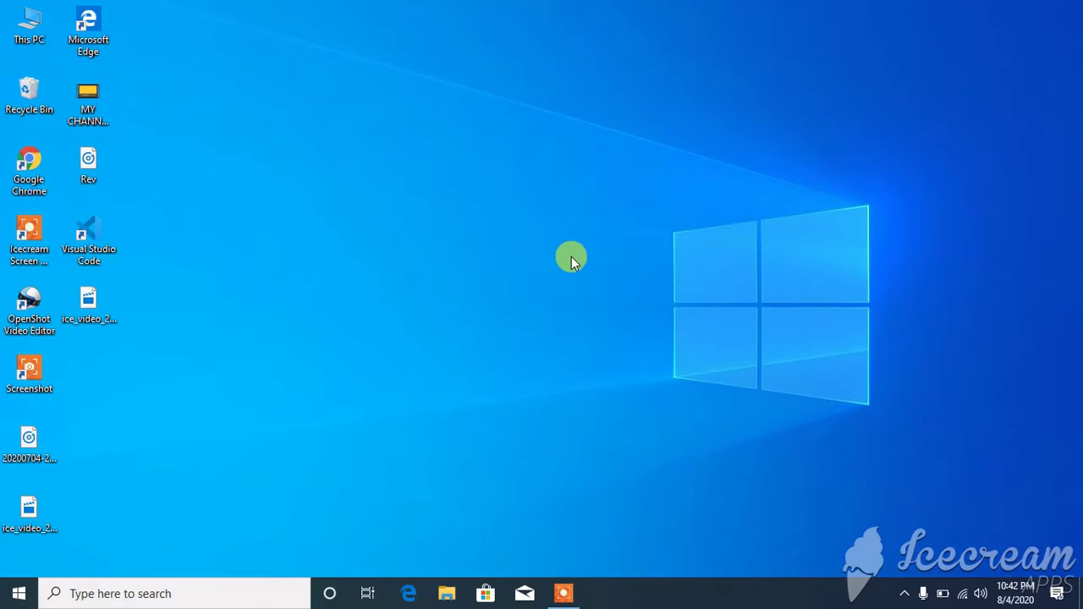
# Refresh the desktop several times to update its icons.
pyautogui.rightClick(472, 144)
pyautogui.click(489, 188)
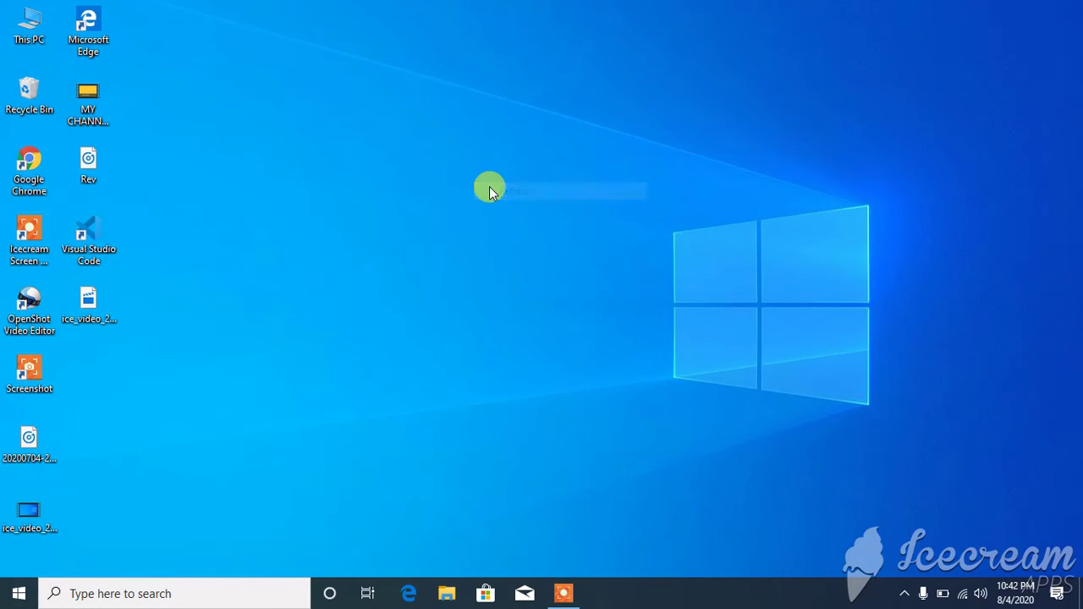
pyautogui.rightClick(489, 186)
pyautogui.click(528, 234)
pyautogui.rightClick(385, 154)
pyautogui.click(404, 195)
pyautogui.rightClick(404, 194)
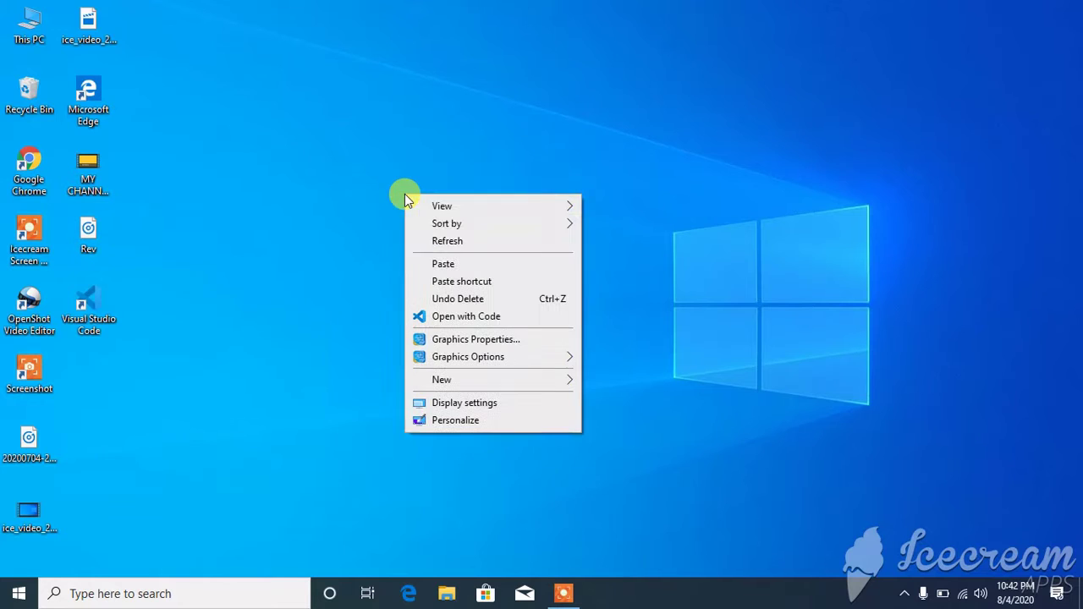
pyautogui.click(429, 244)
# Create a new folder on the desktop named webTECH ZONE WORLD.
pyautogui.rightClick(347, 170)
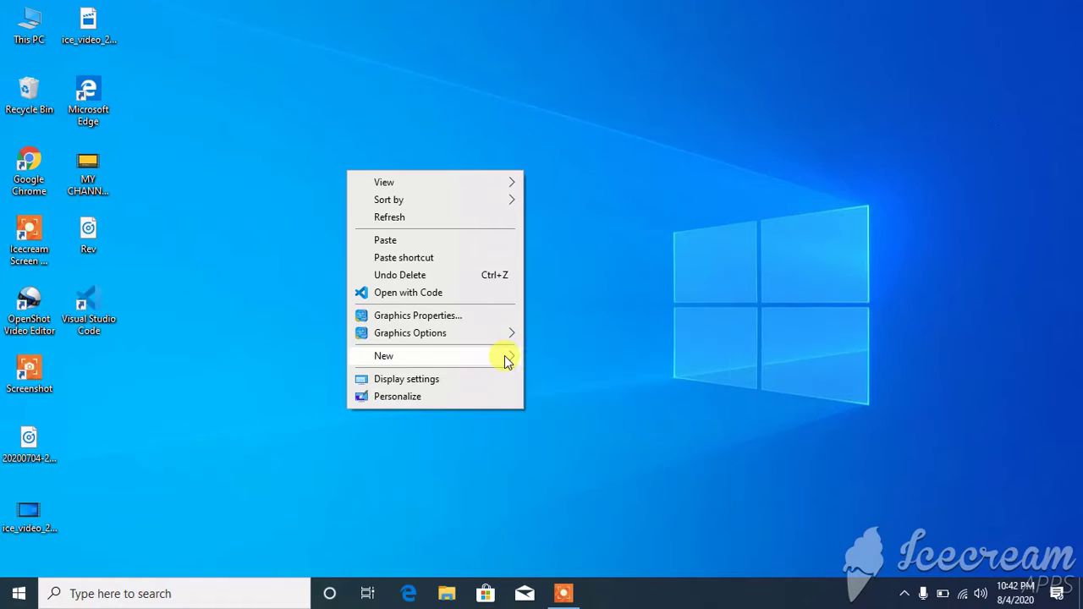
pyautogui.click(541, 357)
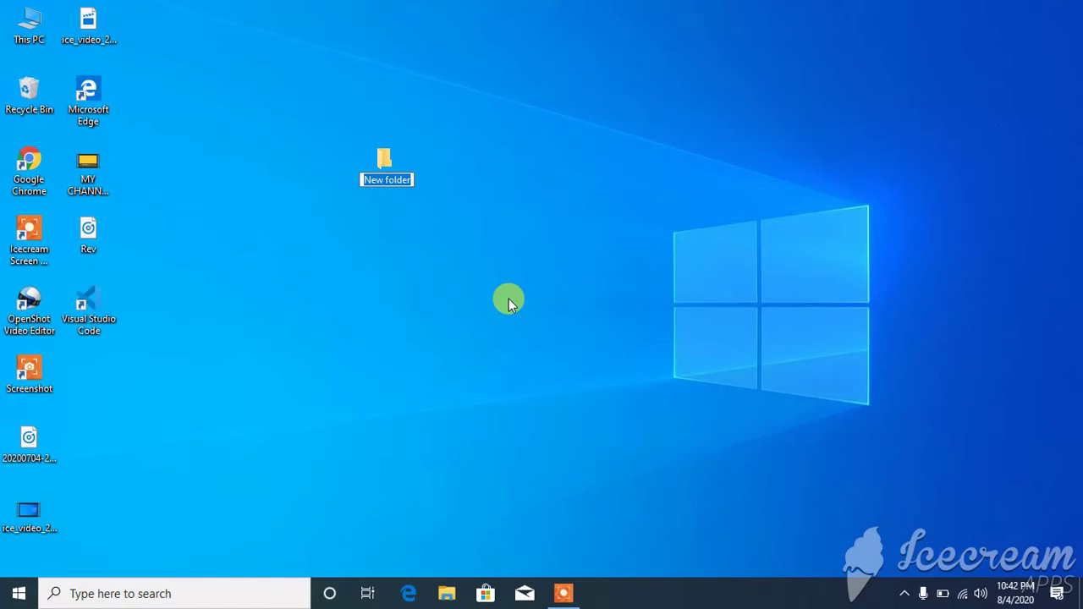
pyautogui.write('w')
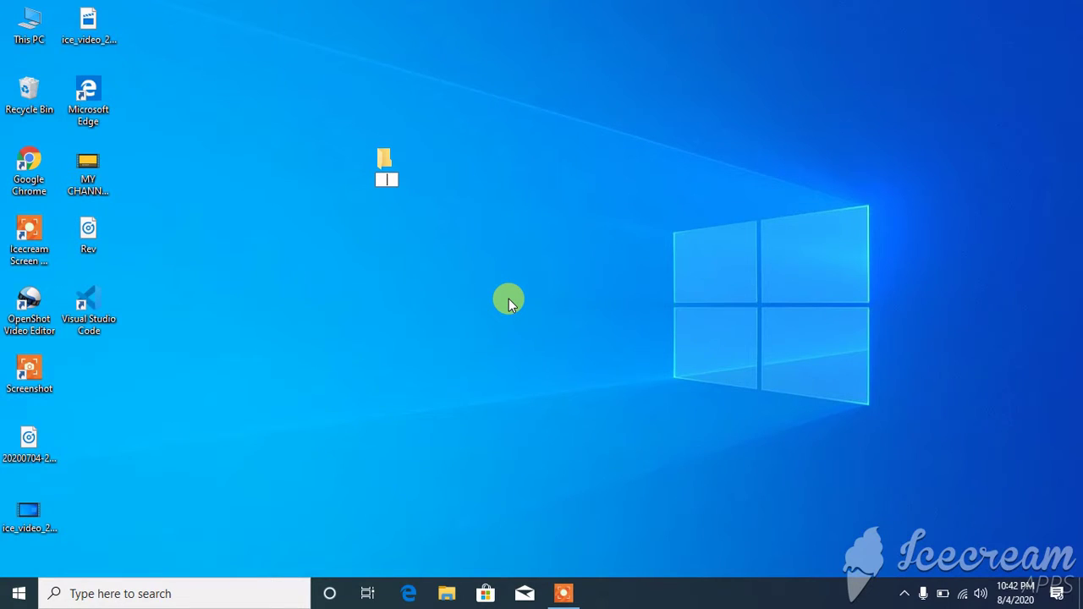
pyautogui.write('en')
pyautogui.press('BackSpace')
pyautogui.write('b')
pyautogui.press('BackSpace')
pyautogui.press('BackSpace')
pyautogui.press('BackSpace')
pyautogui.press('BackSpace')
pyautogui.write('webTECH ZONE')
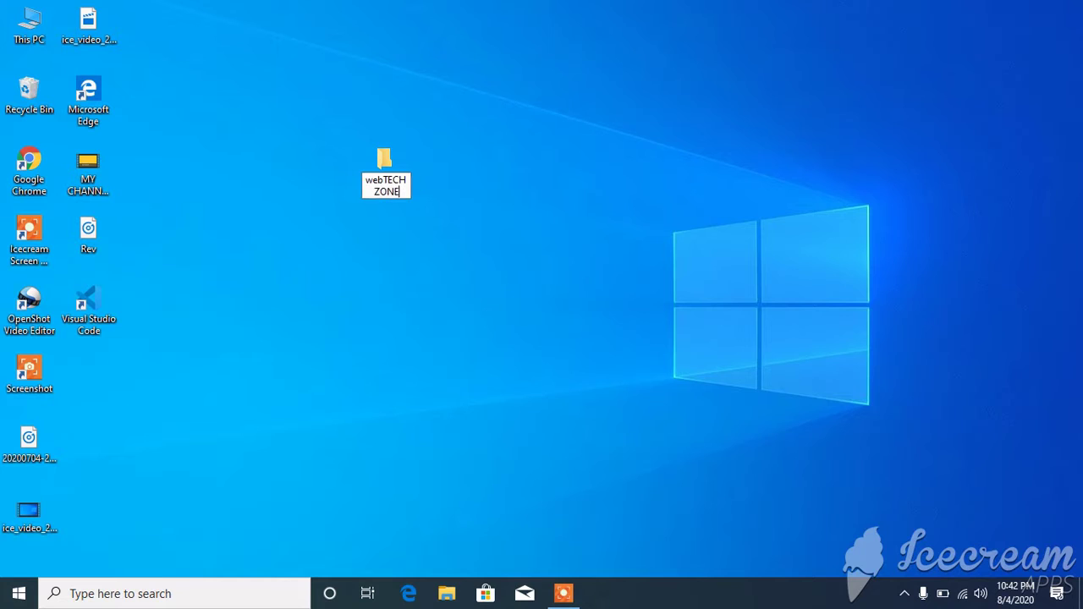
pyautogui.write(' WORLD')
pyautogui.press('Return')
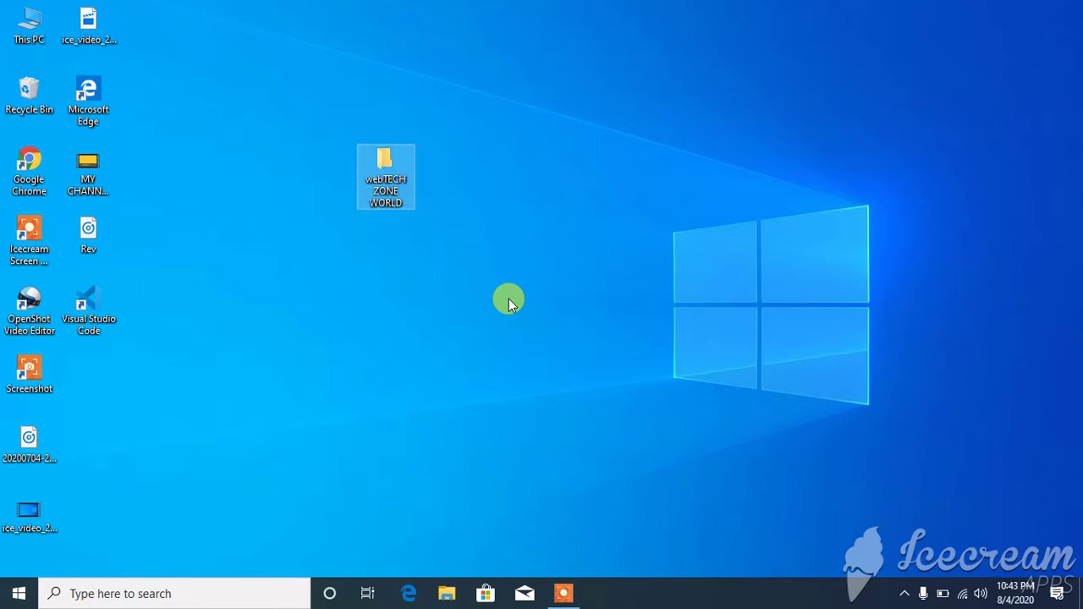
# Move the webTECH ZONE WORLD folder below the Visual Studio Code shortcut and refresh the desktop.
pyautogui.click(389, 165)
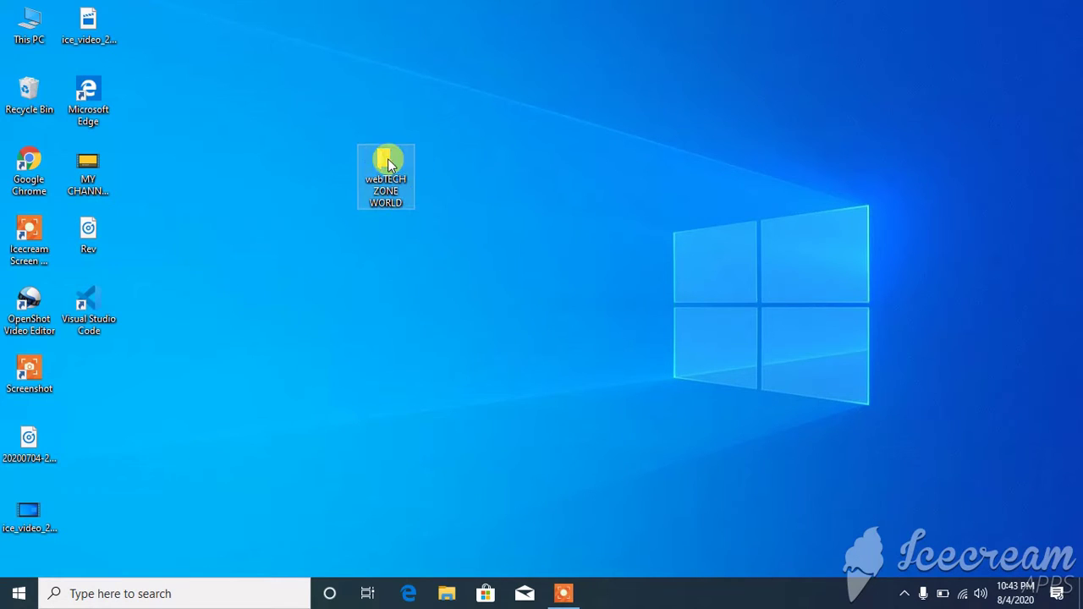
pyautogui.moveTo(388, 165); pyautogui.dragTo(97, 391)
pyautogui.rightClick(380, 174)
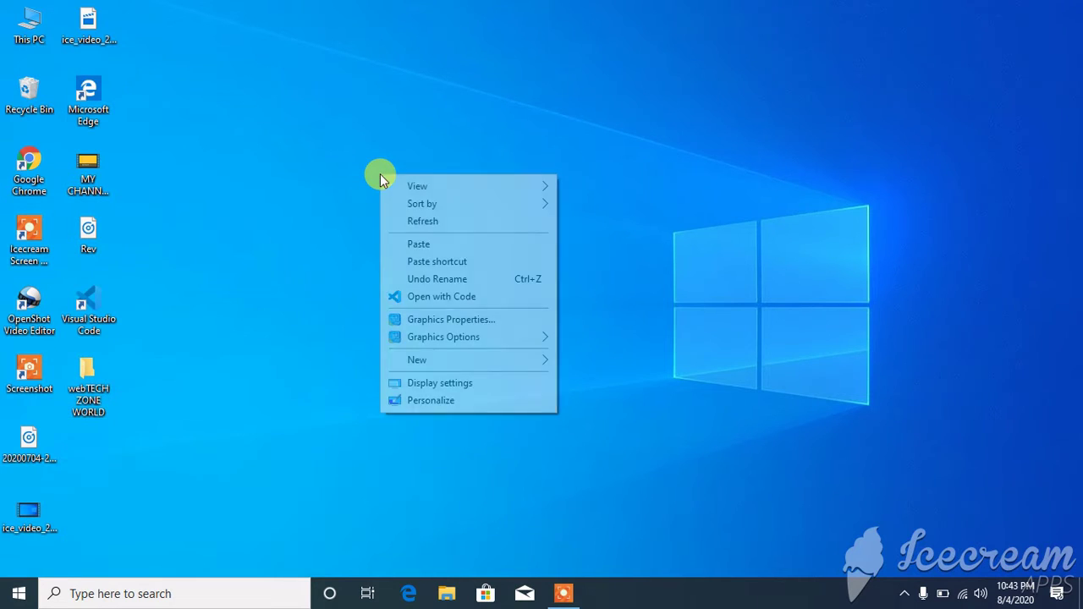
pyautogui.click(406, 220)
pyautogui.rightClick(406, 213)
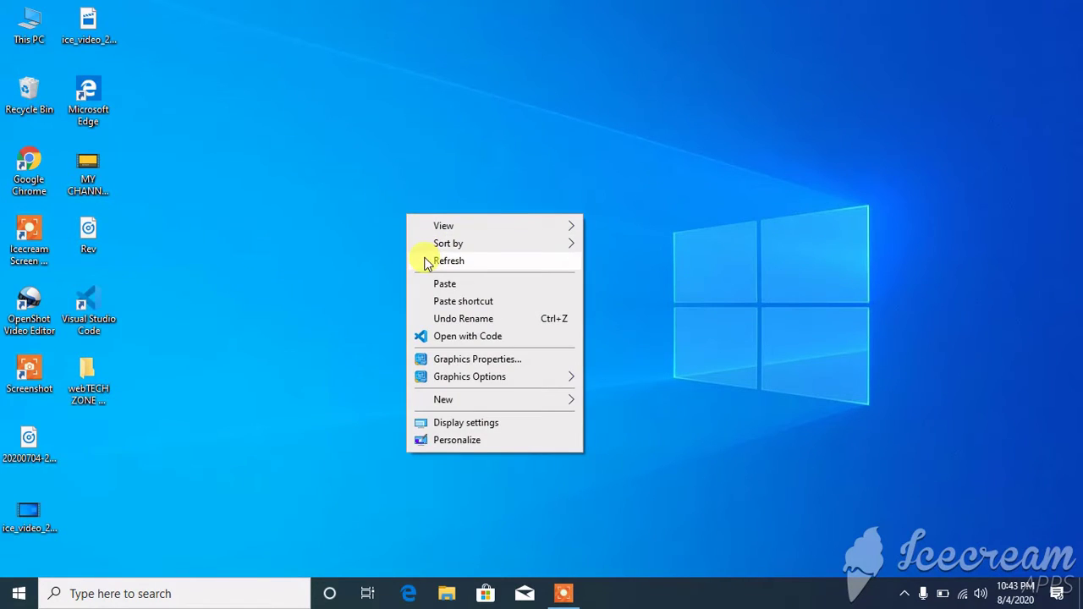
pyautogui.click(425, 259)
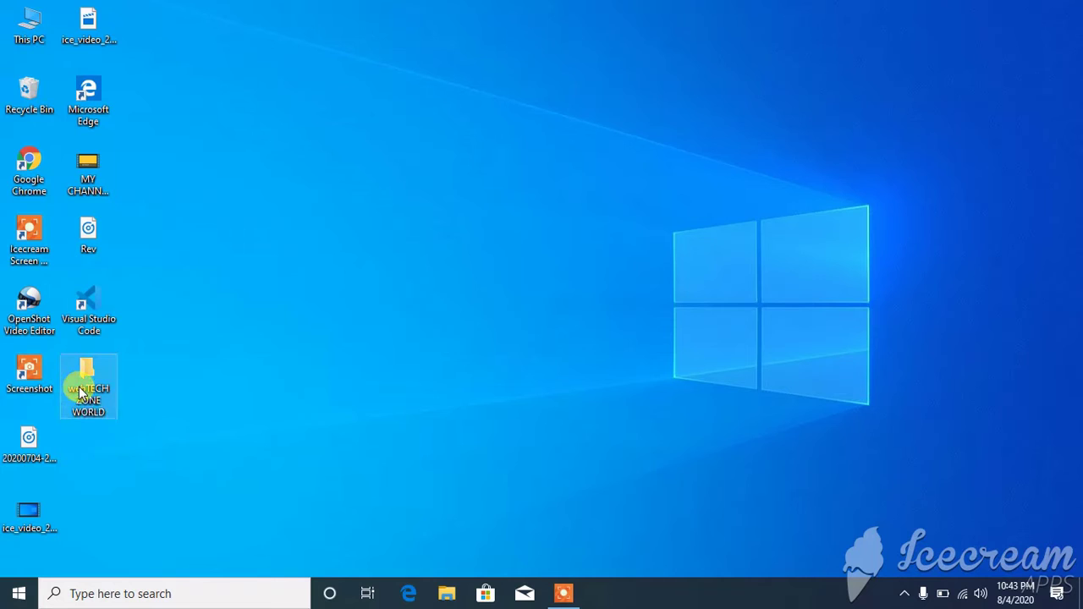
# Open the webTECH ZONE WORLD folder in a maximized Visual Studio Code window, closing its File Explorer window and the usage data notice.
pyautogui.rightClick(81, 391)
pyautogui.click(144, 84)
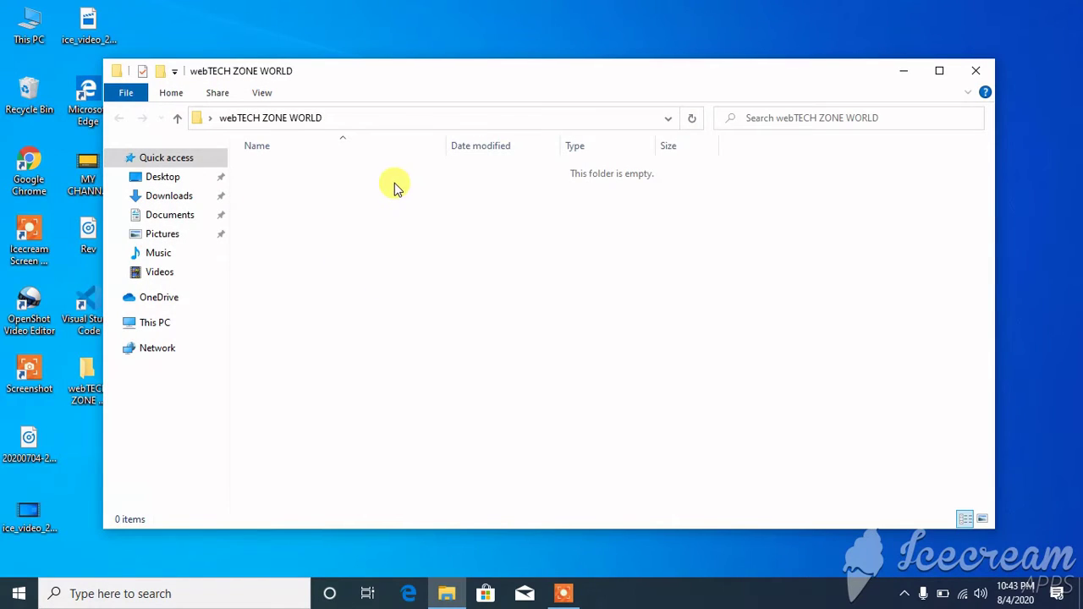
pyautogui.rightClick(394, 182)
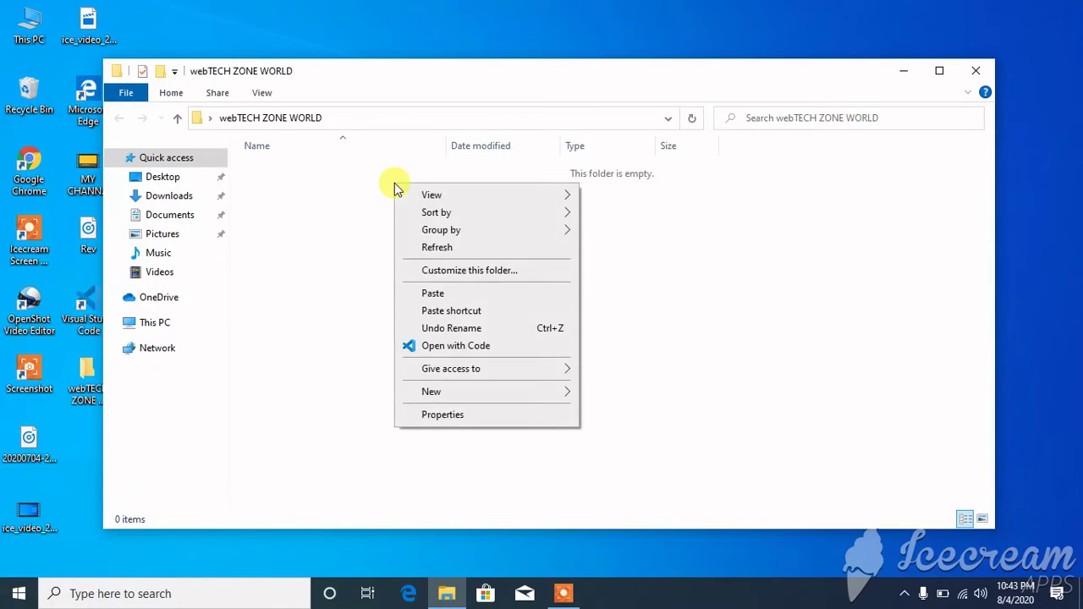
pyautogui.click(457, 346)
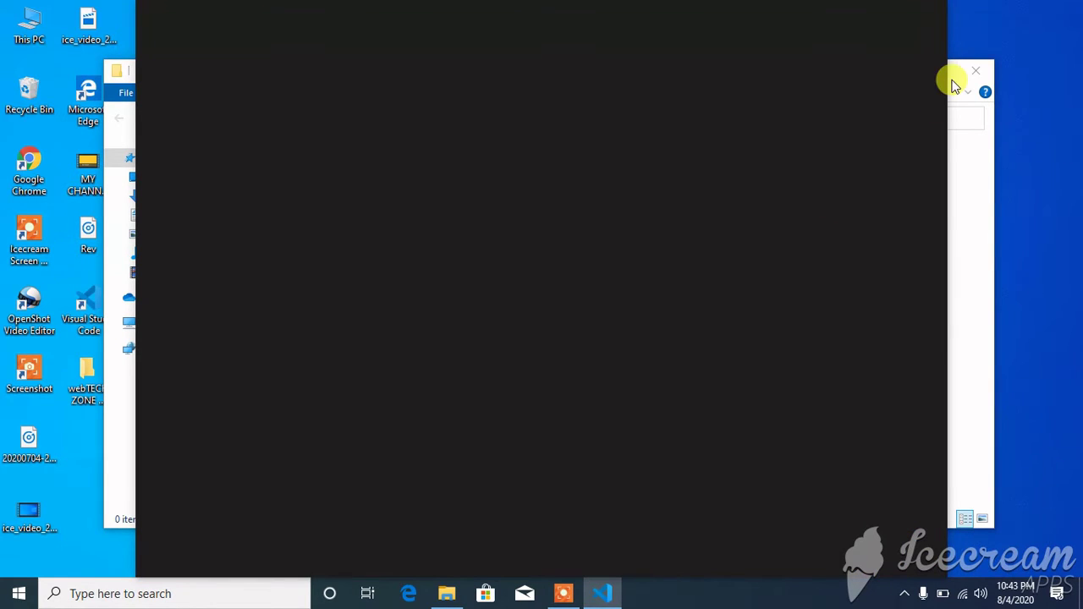
pyautogui.click(974, 73)
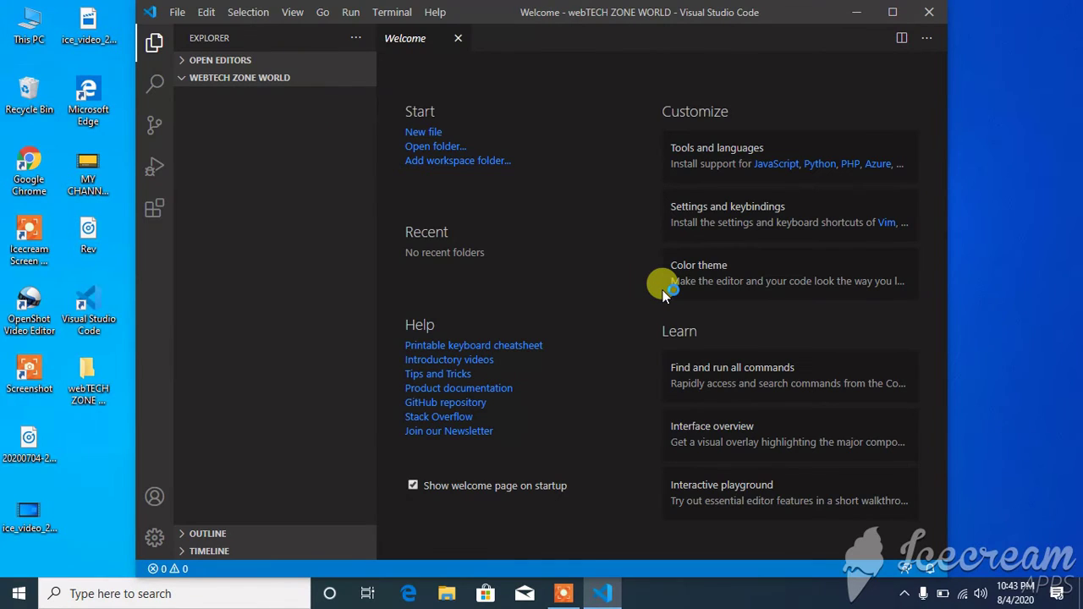
pyautogui.click(893, 12)
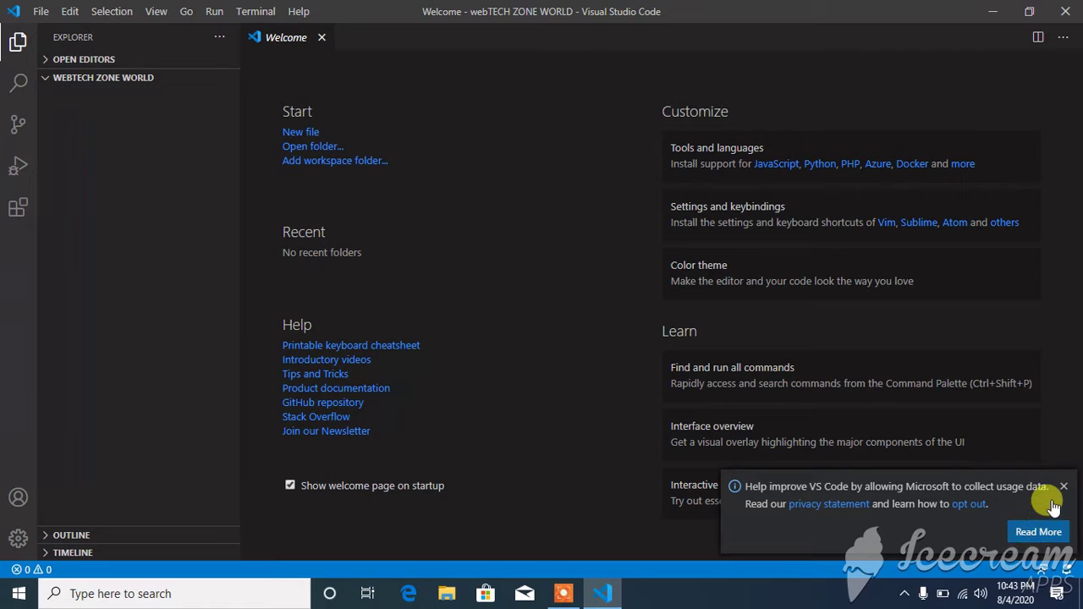
pyautogui.click(1064, 487)
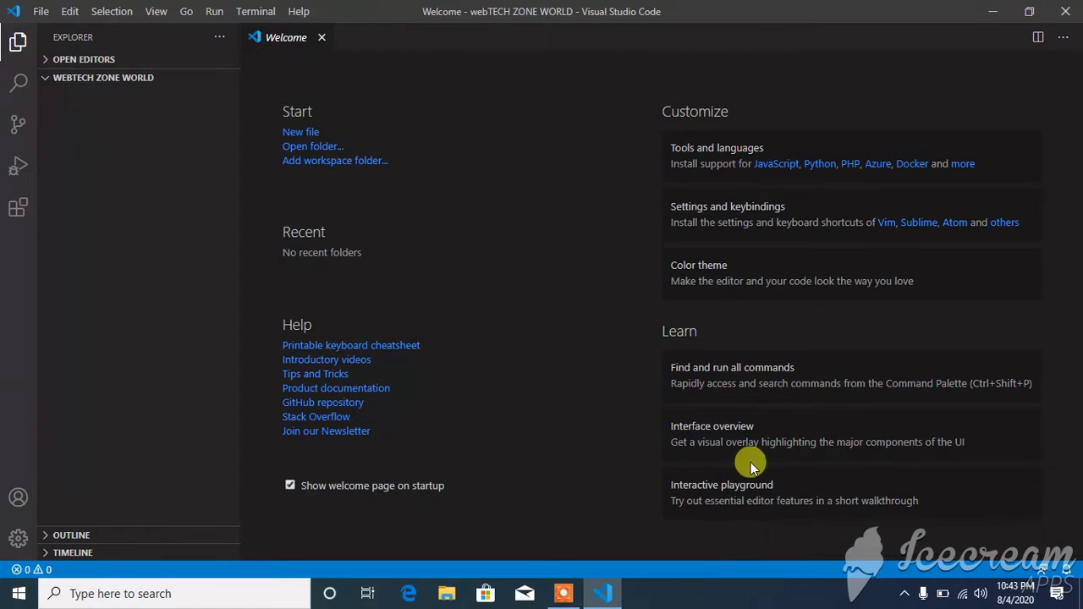
# Create a new file named my.html in the webTECH ZONE WORLD folder.
pyautogui.moveTo(132, 75)
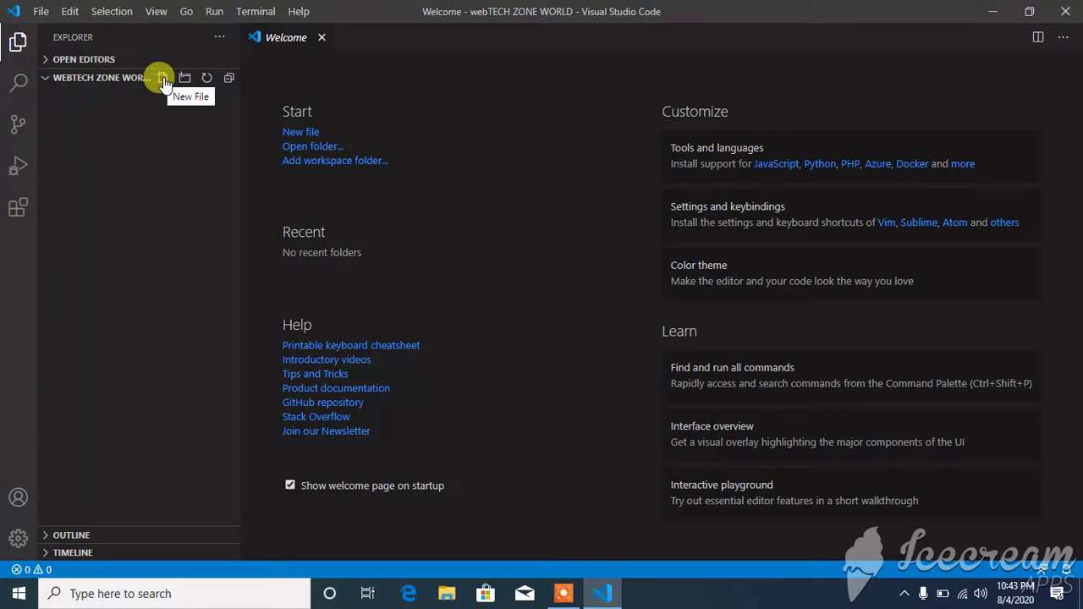
pyautogui.click(163, 82)
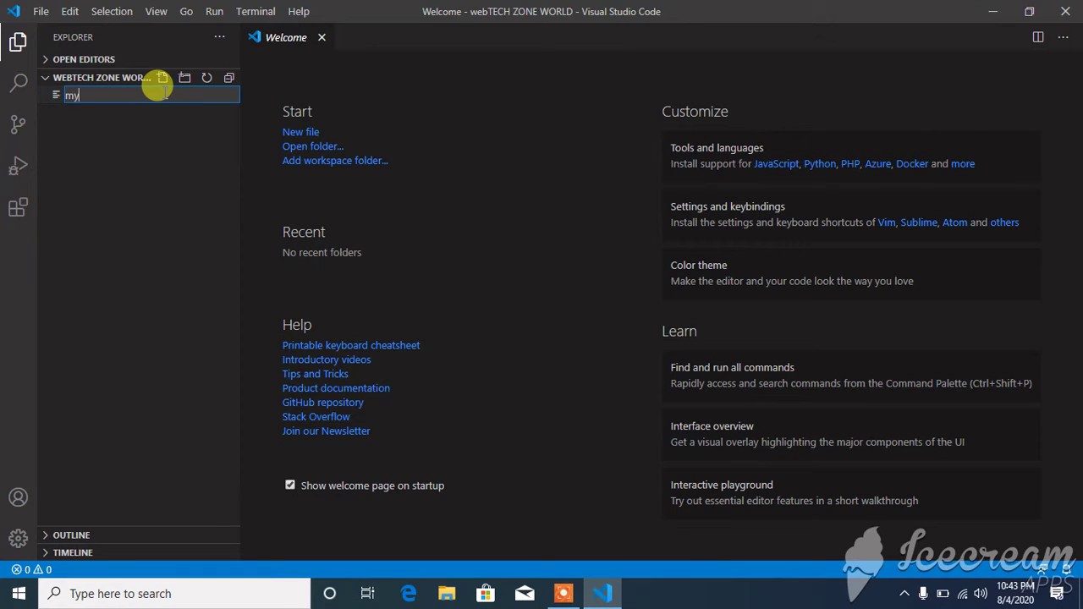
pyautogui.write('my.html')
pyautogui.press('Return')
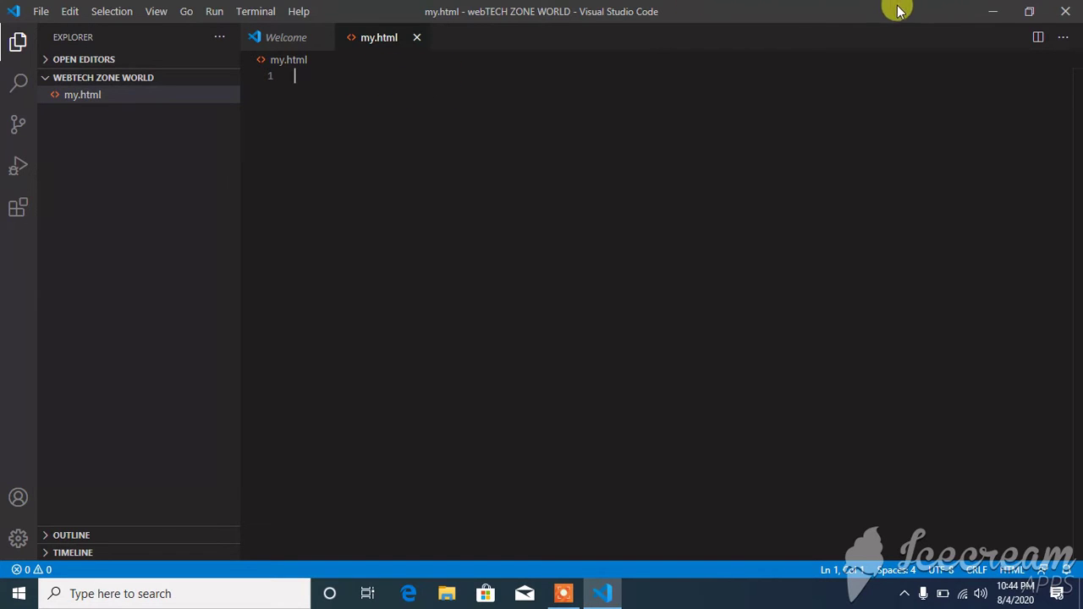
# Minimize the editor and open my.html from the webTECH ZONE WORLD desktop folder in Google Chrome, without making Chrome the default for .html files.
pyautogui.click(1005, 9)
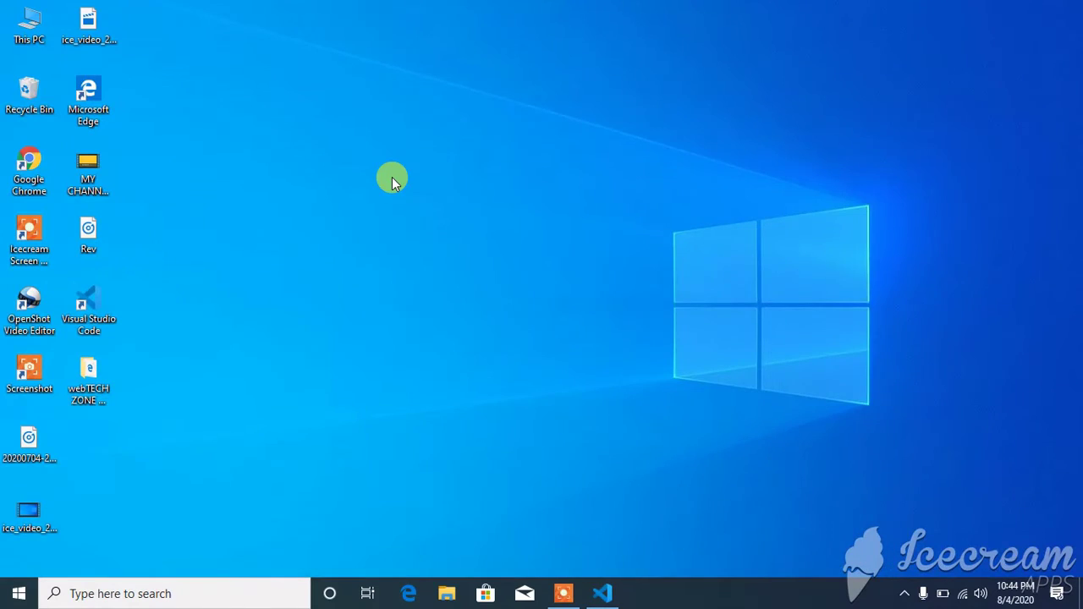
pyautogui.click(100, 372)
pyautogui.rightClick(100, 372)
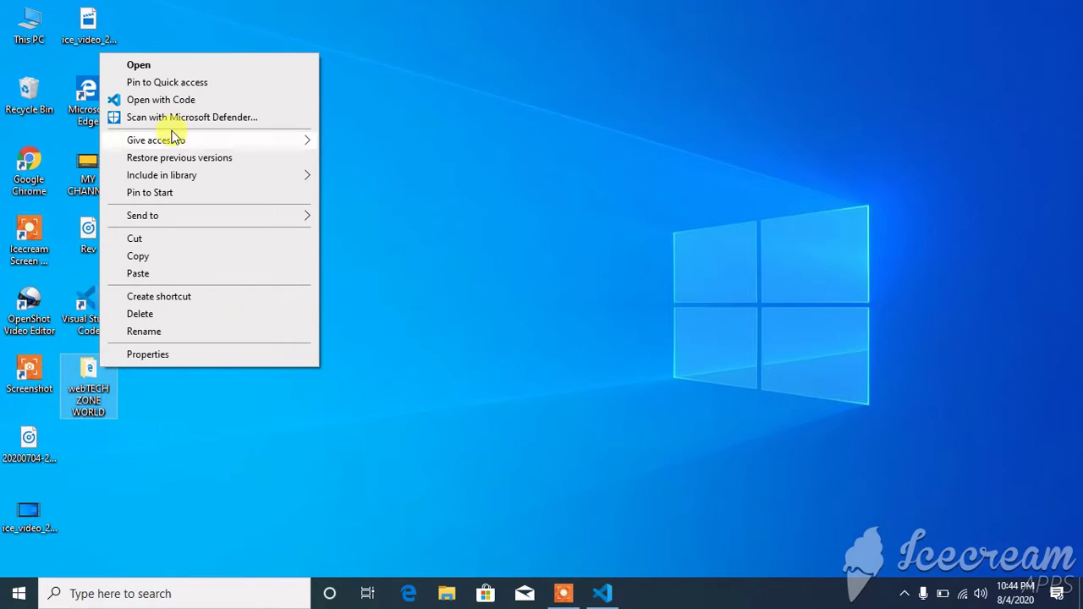
pyautogui.click(174, 66)
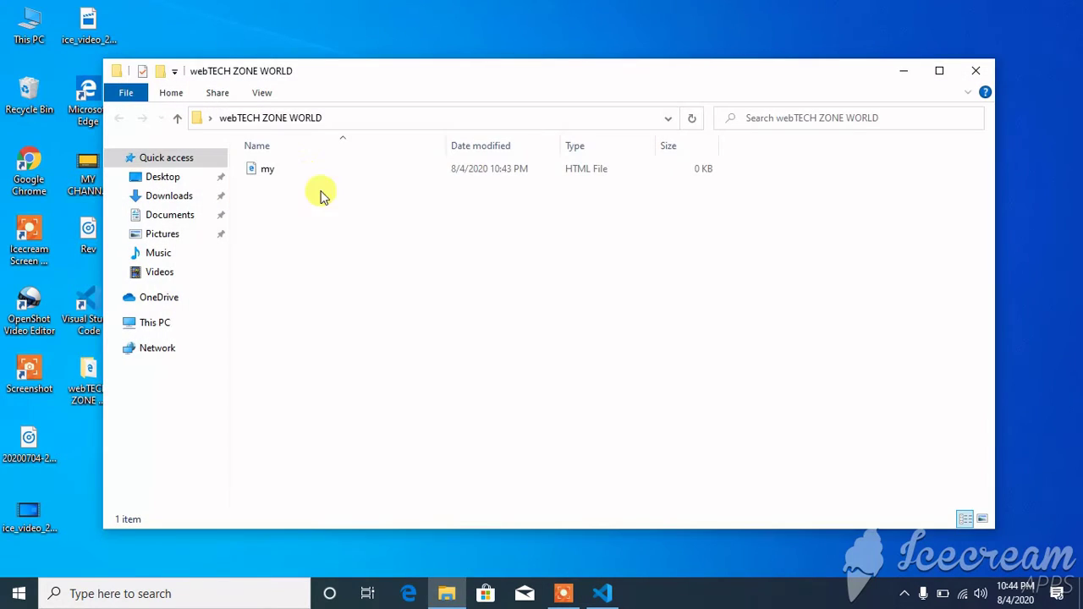
pyautogui.rightClick(282, 171)
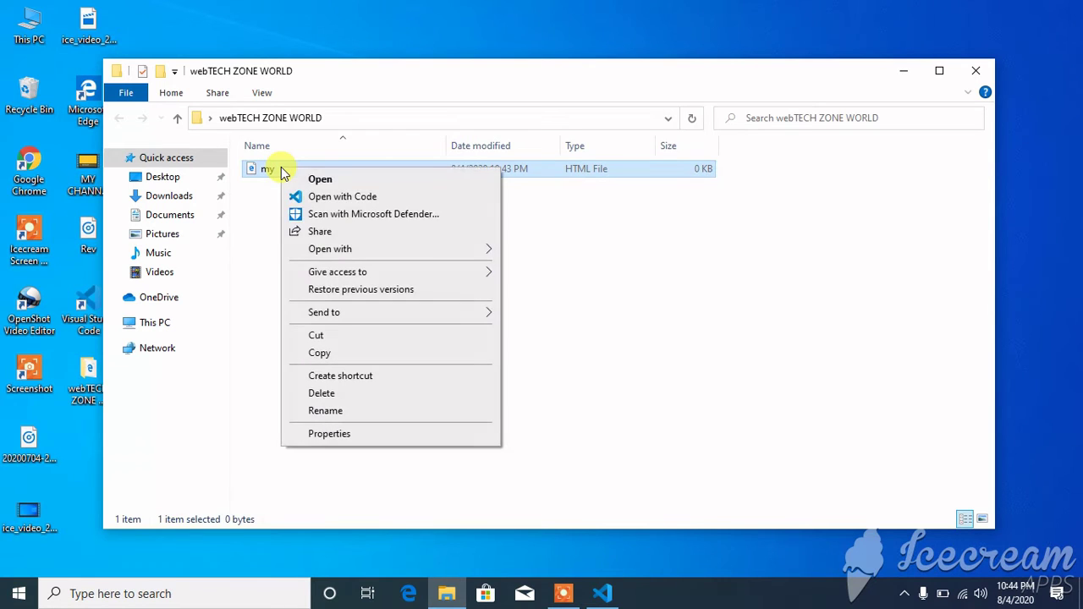
pyautogui.click(326, 180)
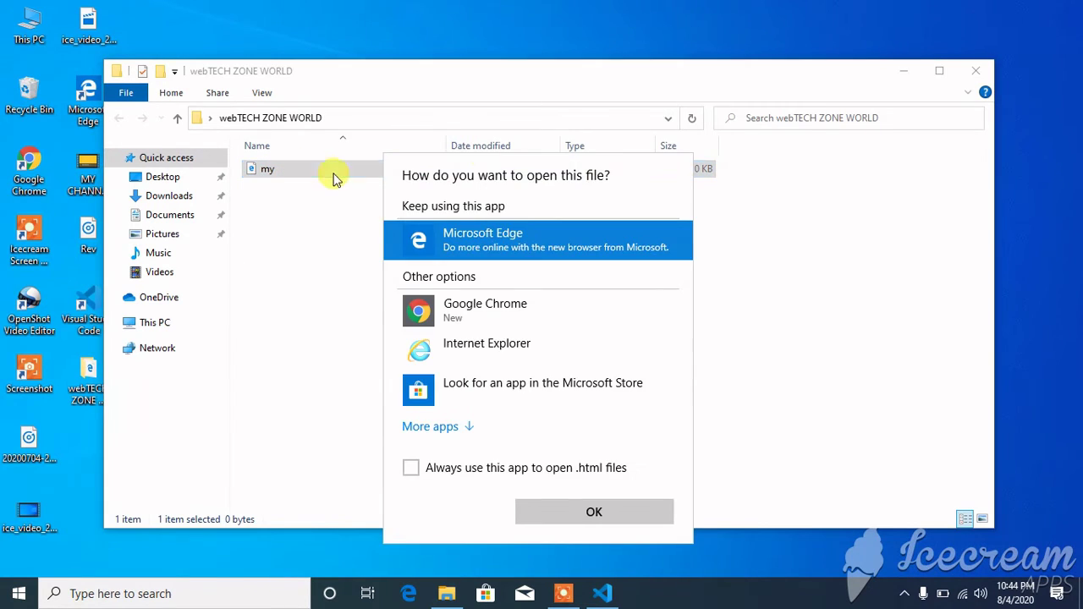
pyautogui.click(518, 321)
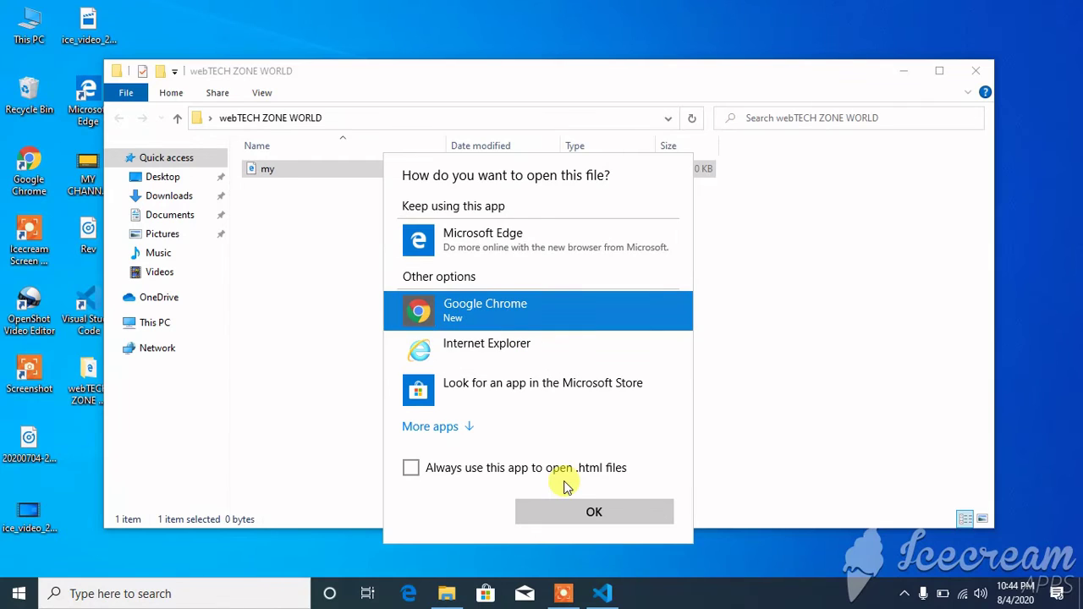
pyautogui.click(571, 511)
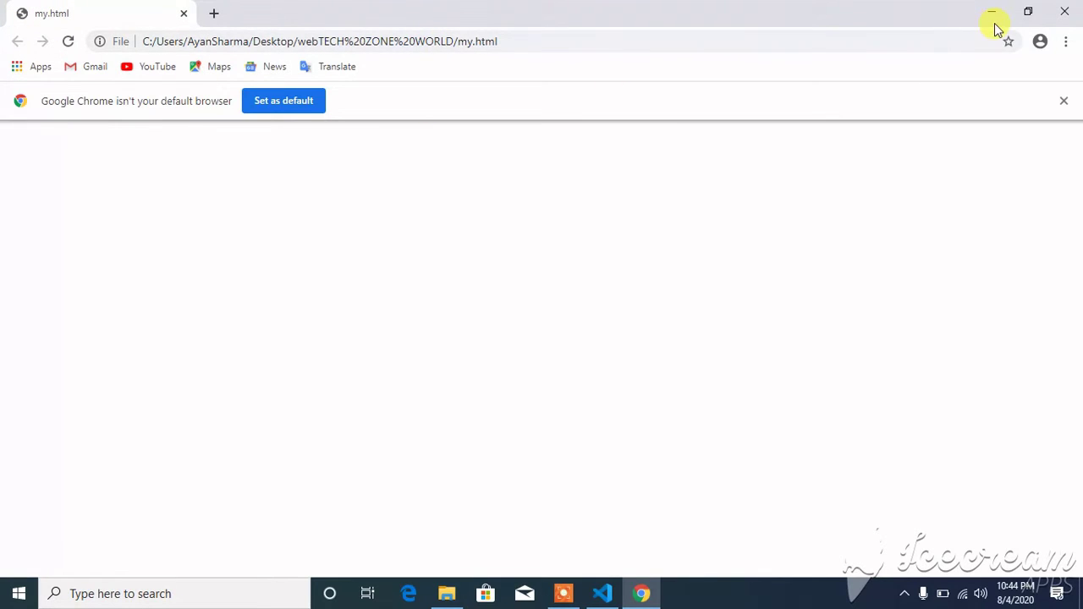
# Dismiss Chrome's default browser notice, and clear the desktop by minimizing Chrome and closing the folder window.
pyautogui.click(1065, 100)
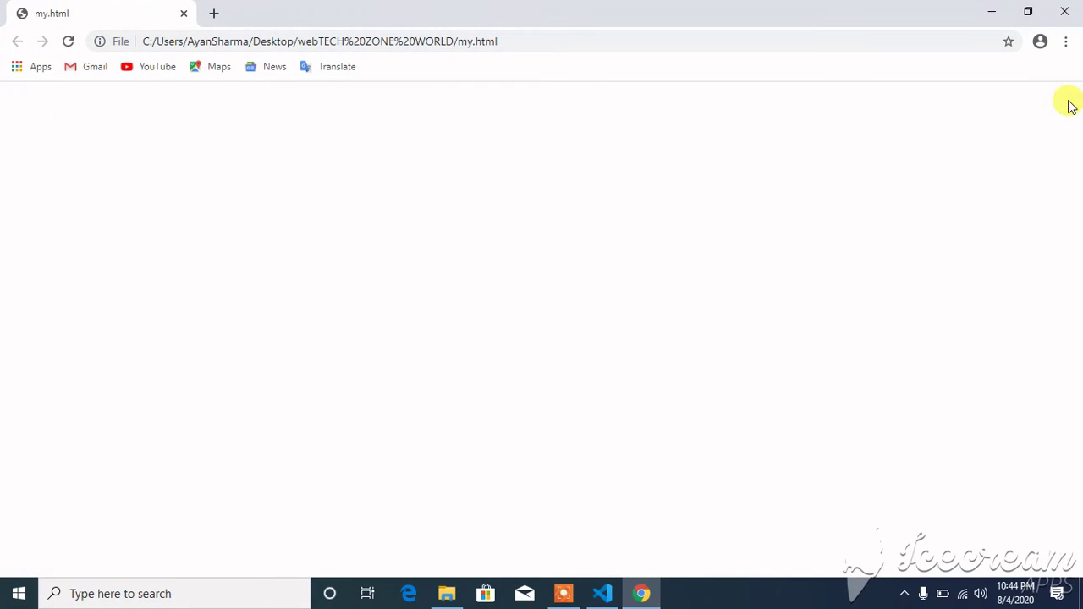
pyautogui.click(986, 11)
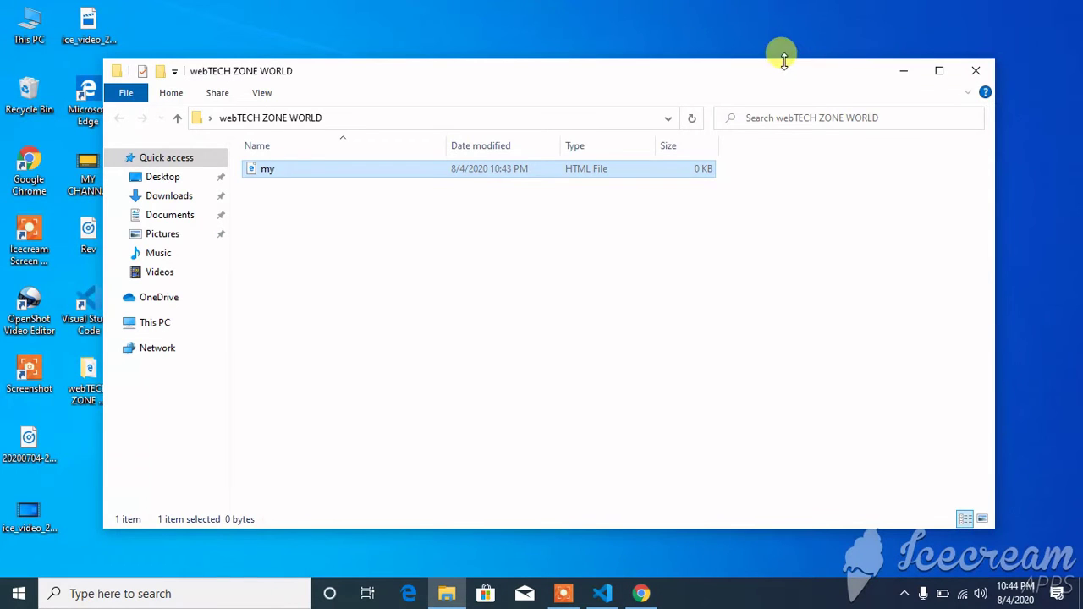
pyautogui.click(974, 73)
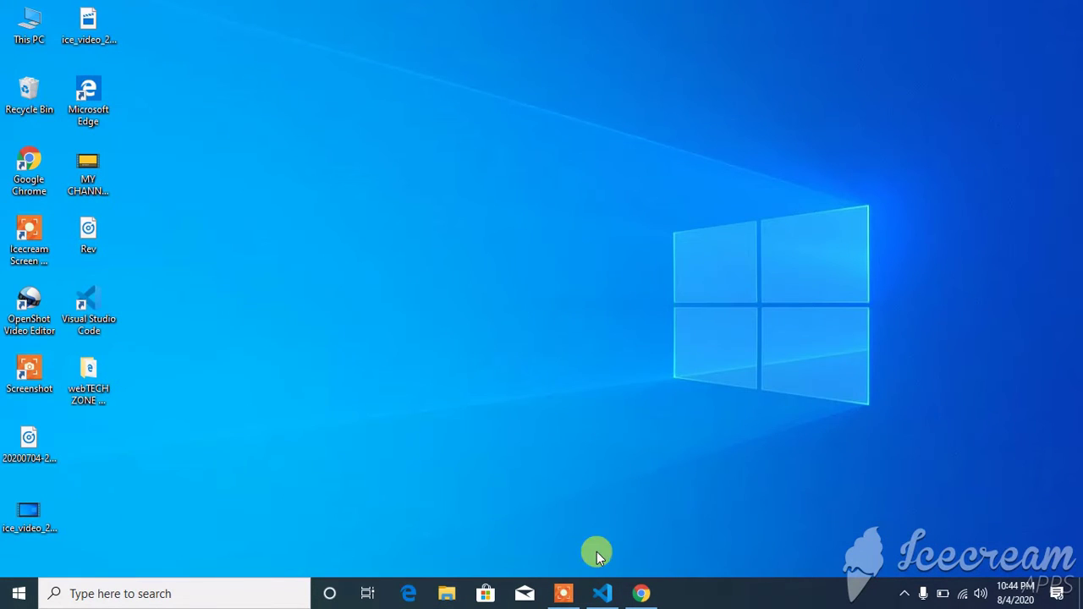
# Switch to Visual Studio Code and add an html element to my.html, with its closing tag on line 23 after blank lines.
pyautogui.click(601, 593)
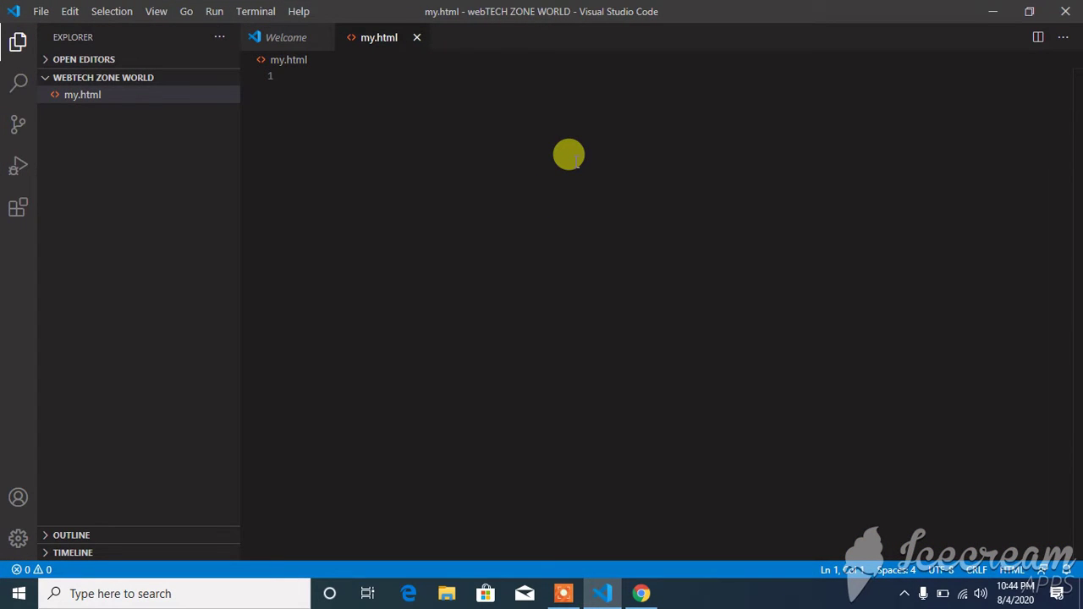
pyautogui.write('<')
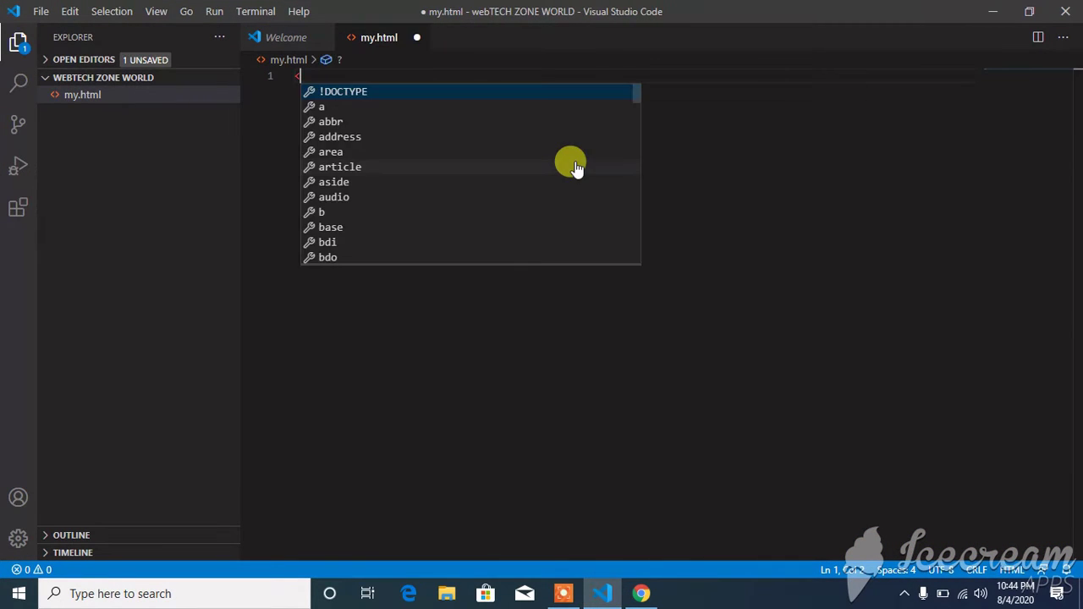
pyautogui.write('html')
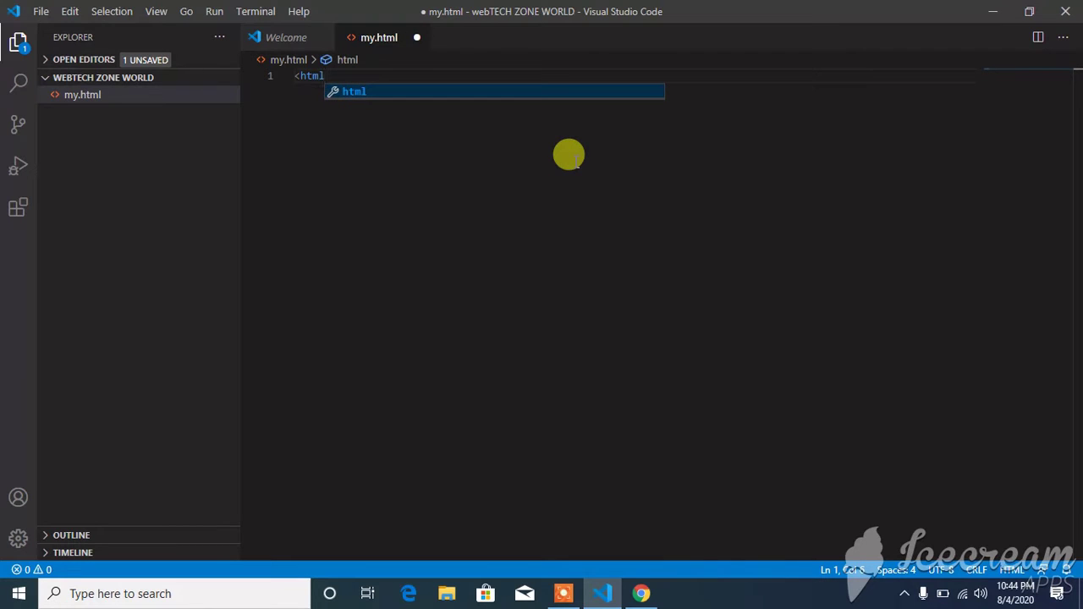
pyautogui.write('>\\')
pyautogui.press('BackSpace')
pyautogui.press('Return')
pyautogui.press('Return')
pyautogui.press('Return')
pyautogui.press('Return')
pyautogui.press('Return')
pyautogui.press('Return')
pyautogui.press('Return')
pyautogui.press('Return')
pyautogui.press('Return')
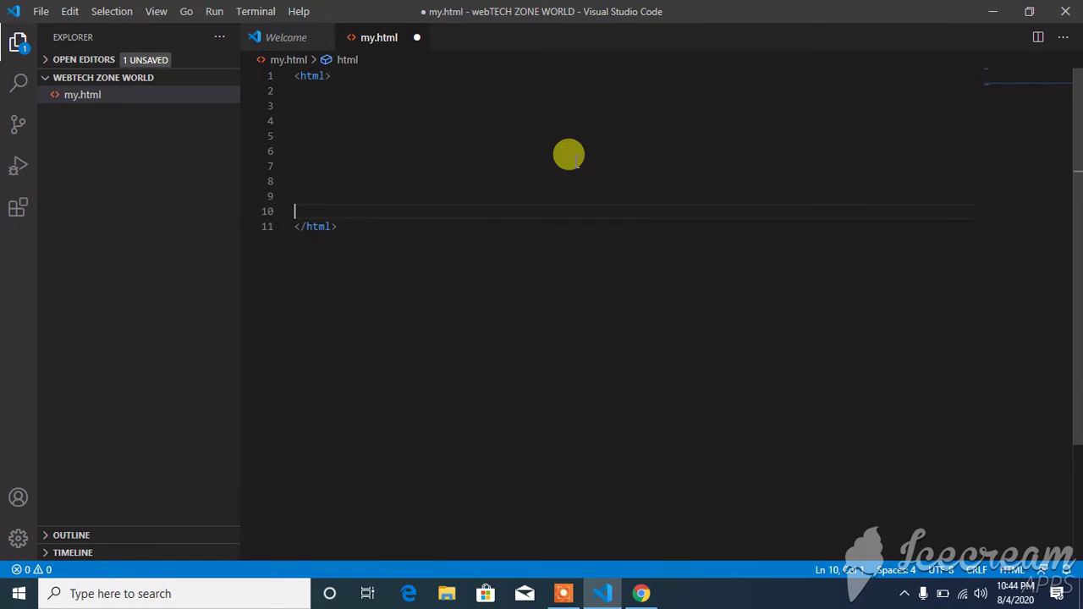
pyautogui.press('Return')
pyautogui.press('Return')
pyautogui.press('Return')
pyautogui.press('Return')
pyautogui.press('Return')
pyautogui.press('Return')
pyautogui.press('Return')
pyautogui.press('Return')
pyautogui.press('Return')
pyautogui.press('Return')
pyautogui.press('Return')
pyautogui.press('Return')
# Add a head element on line 2 inside the html element, with blank lines before its closing tag on line 12.
pyautogui.press('Up')
pyautogui.press('Up')
pyautogui.press('Up')
pyautogui.press('Up')
pyautogui.press('Up')
pyautogui.press('Up')
pyautogui.press('Up')
pyautogui.press('Up')
pyautogui.press('Up')
pyautogui.press('Up')
pyautogui.press('Up')
pyautogui.press('Up')
pyautogui.press('Up')
pyautogui.press('Up')
pyautogui.press('Up')
pyautogui.press('Up')
pyautogui.press('Up')
pyautogui.press('Up')
pyautogui.press('Up')
pyautogui.press('Up')
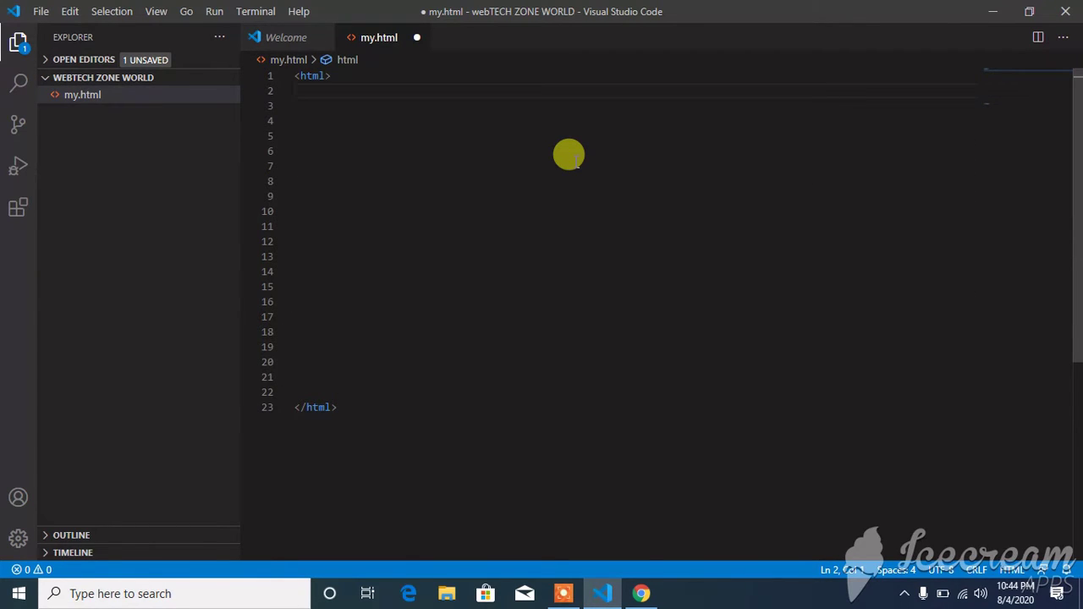
pyautogui.write('<head')
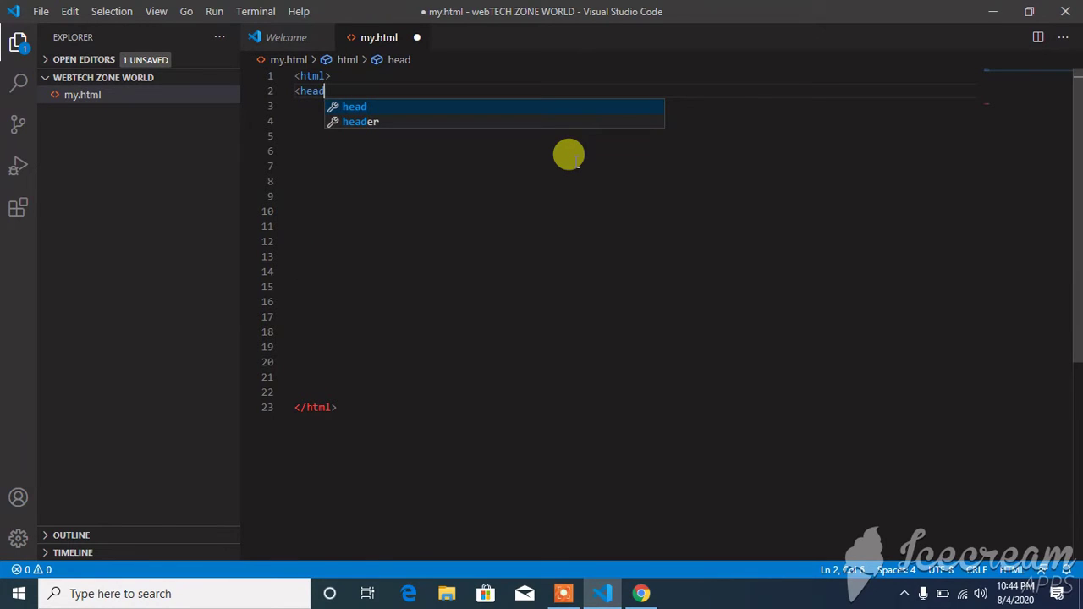
pyautogui.write('>')
pyautogui.press('Return')
pyautogui.press('Return')
pyautogui.press('Return')
pyautogui.press('Return')
pyautogui.press('Return')
pyautogui.press('Return')
pyautogui.press('Return')
pyautogui.press('Return')
pyautogui.press('Return')
pyautogui.press('Return')
# Add a body element on line 15 below the head, with blank lines before its closing tag on line 28.
pyautogui.press('Down')
pyautogui.press('Down')
pyautogui.press('Down')
pyautogui.press('Down')
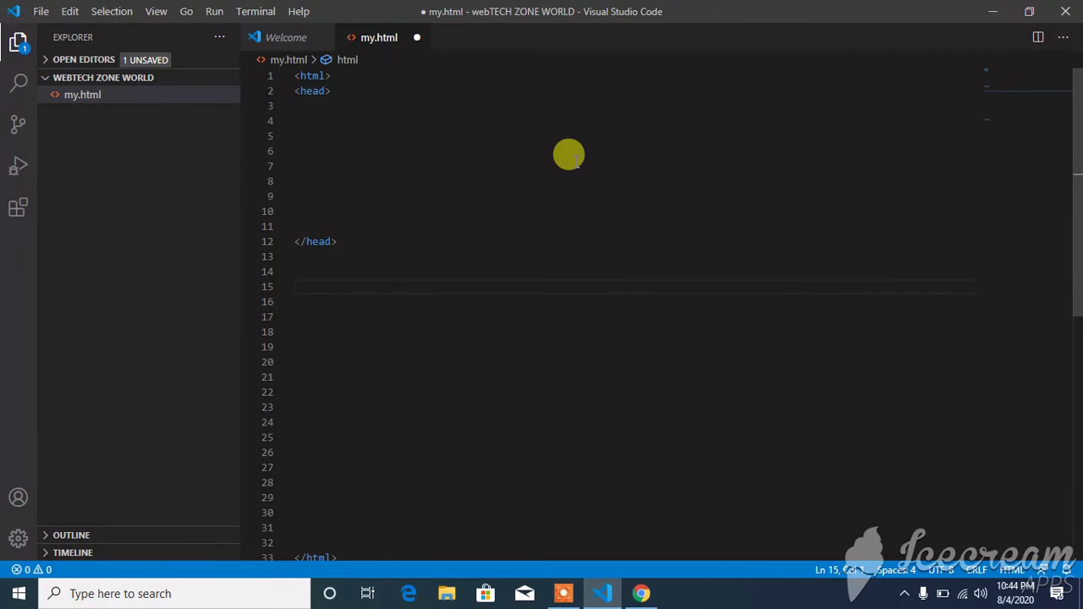
pyautogui.write('<b')
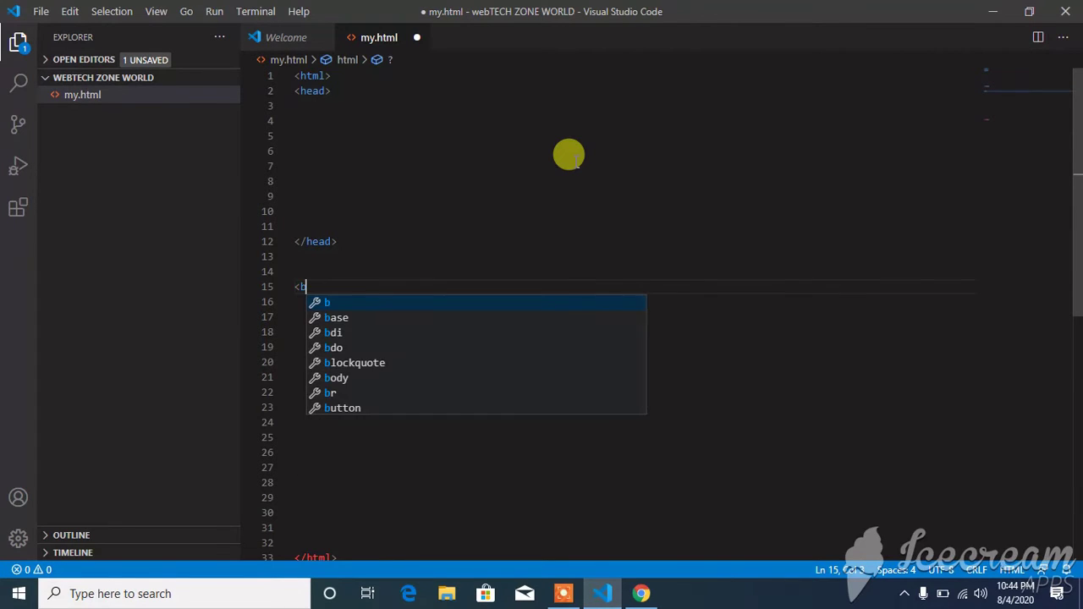
pyautogui.write('ody')
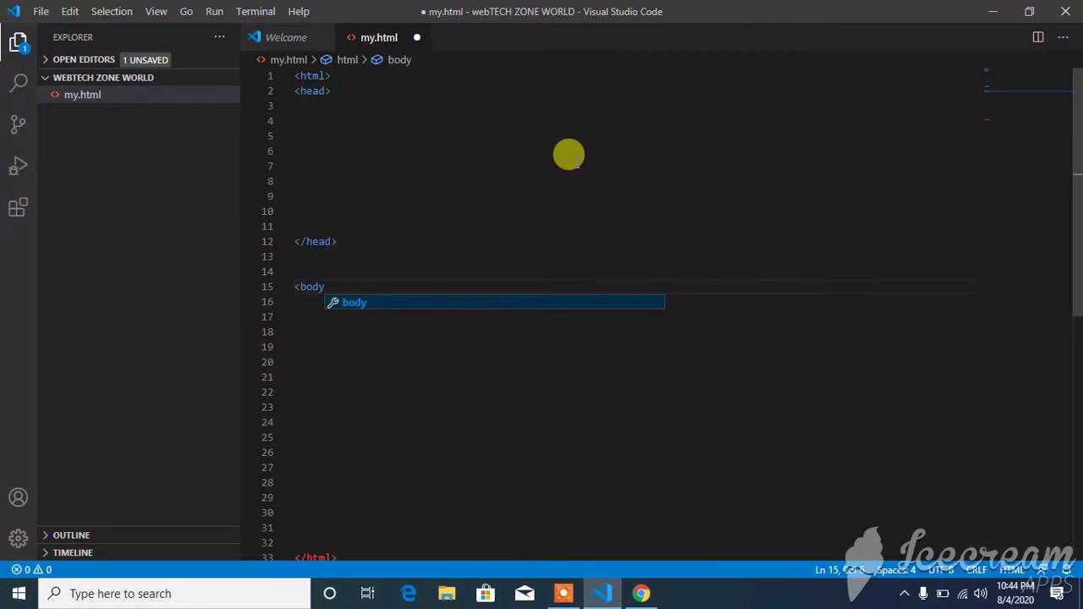
pyautogui.write('>')
pyautogui.press('Return')
pyautogui.press('Return')
pyautogui.press('Return')
pyautogui.press('Return')
pyautogui.press('Return')
pyautogui.press('Return')
pyautogui.press('Return')
pyautogui.press('Return')
pyautogui.press('Return')
pyautogui.press('Return')
pyautogui.press('Return')
pyautogui.press('Return')
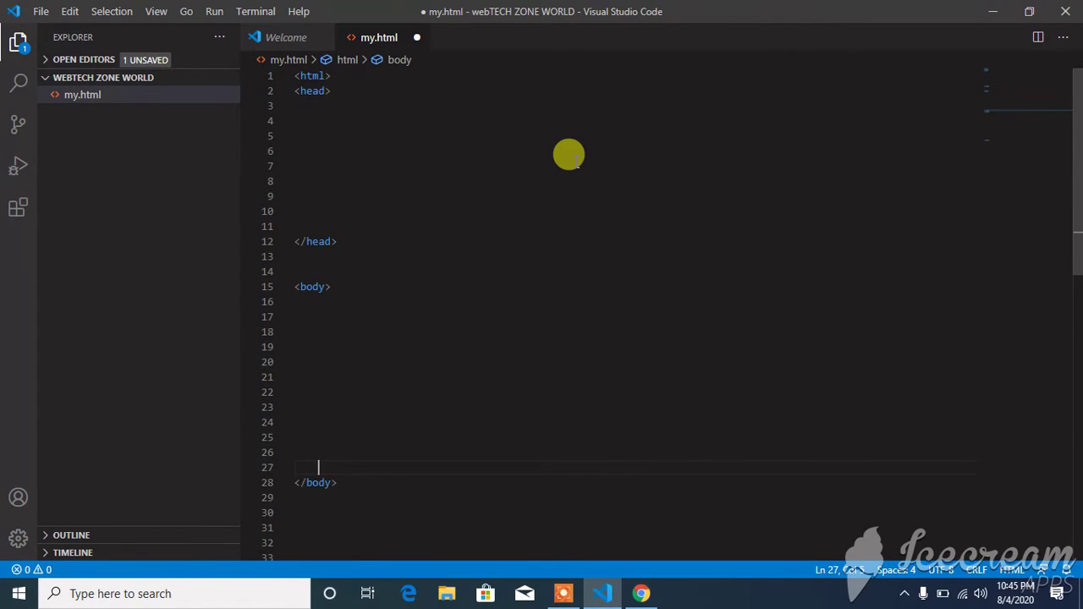
# Save my.html and add a title element on line 4 inside the head, beginning its text with "TEC".
pyautogui.press('Up')
pyautogui.press('Up')
pyautogui.press('Up')
pyautogui.press('Up')
pyautogui.press('Up')
pyautogui.press('Up')
pyautogui.press('Up')
pyautogui.press('Up')
pyautogui.press('Up')
pyautogui.press('Up')
pyautogui.press('Up')
pyautogui.press('Up')
pyautogui.press('Up')
pyautogui.press('Up')
pyautogui.press('Up')
pyautogui.press('Up')
pyautogui.press('Up')
pyautogui.press('Up')
pyautogui.press('Up')
pyautogui.press('Up')
pyautogui.press('Up')
pyautogui.press('Up')
pyautogui.press('Up')
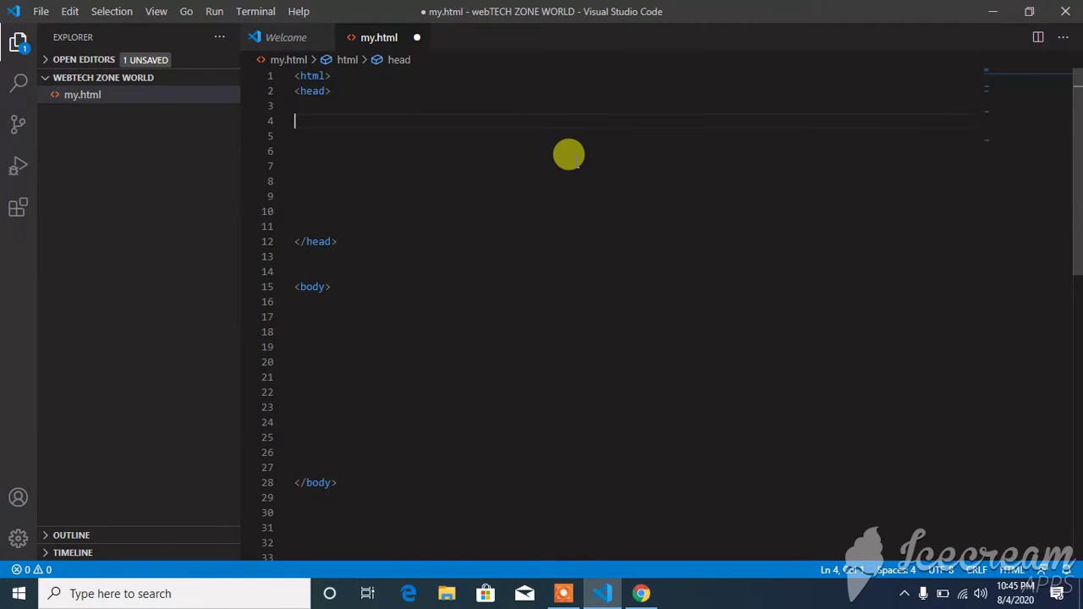
pyautogui.hotkey('ctrl', 's')
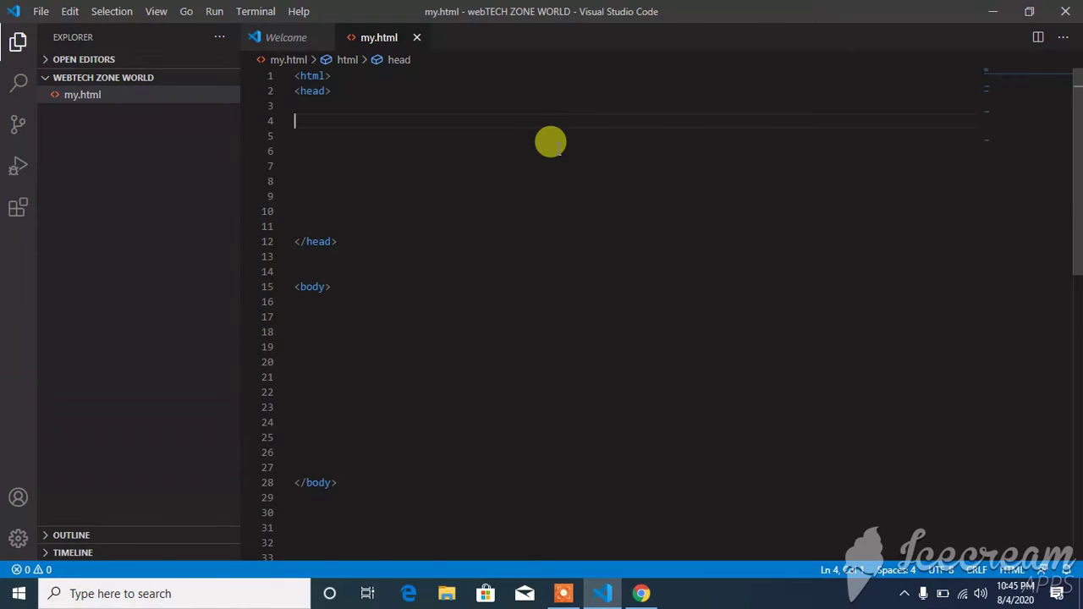
pyautogui.write('<ti')
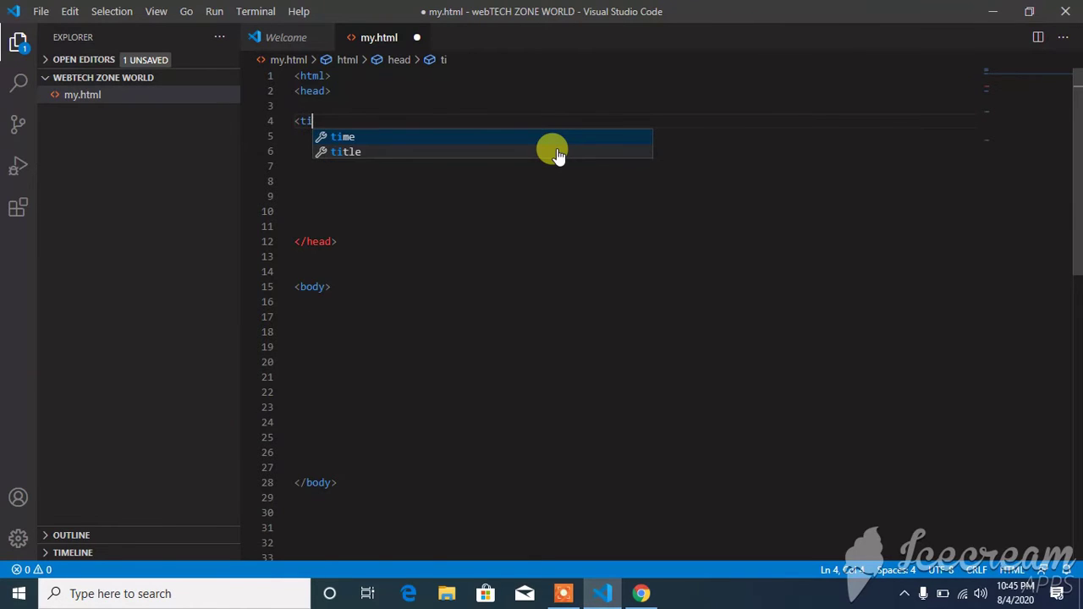
pyautogui.write('tle></title>')
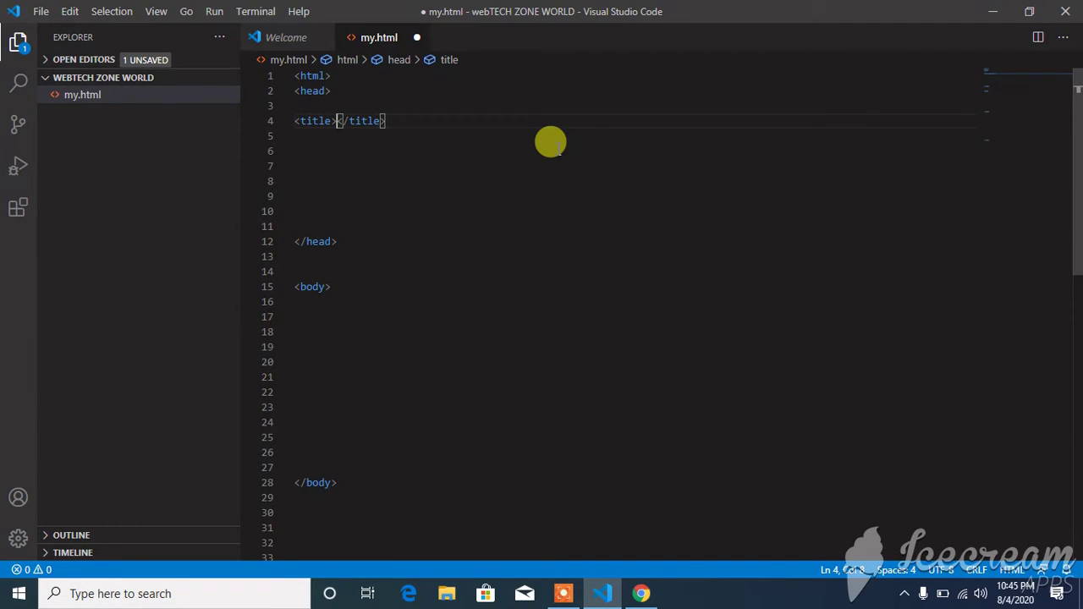
pyautogui.write('TEC')
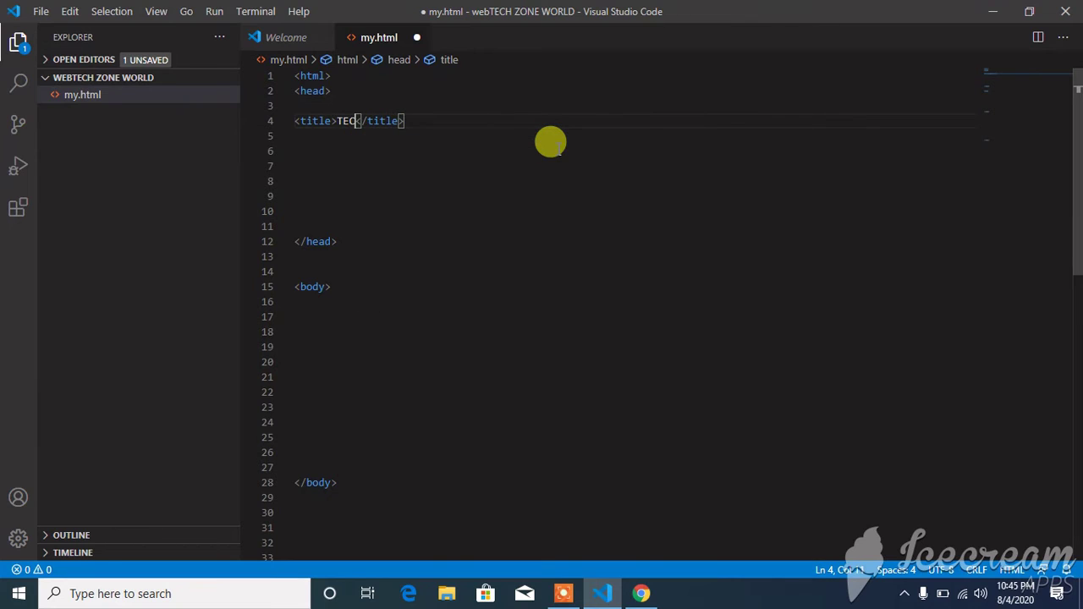